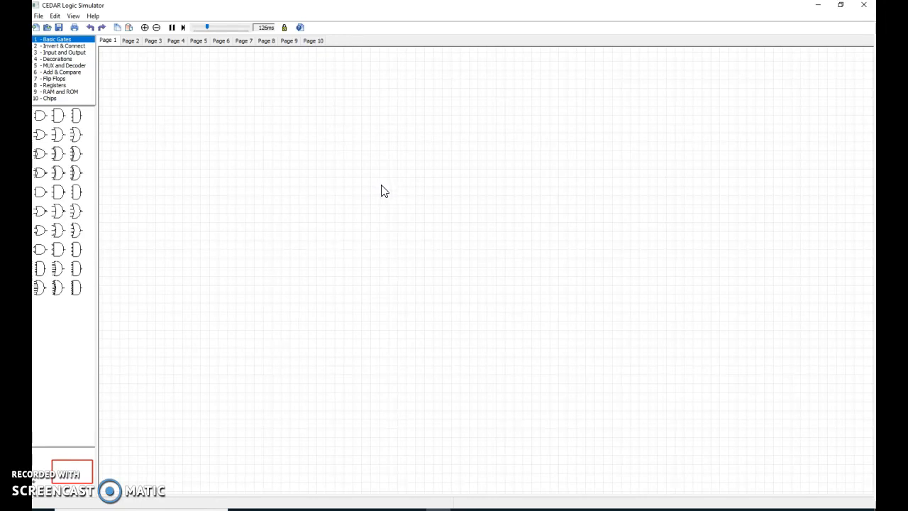
{"action": "left_click", "coordinate": [387, 205]}
{"action": "left_click", "coordinate": [356, 189]}
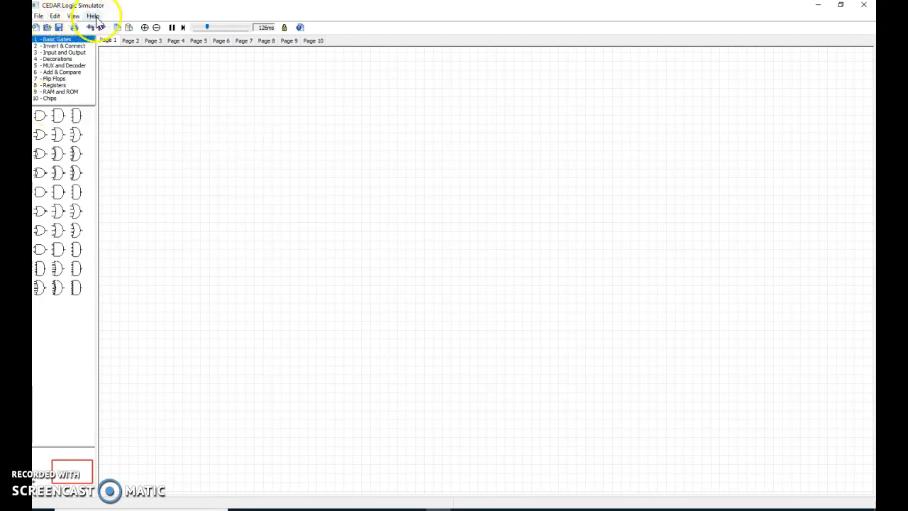
{"action": "left_click", "coordinate": [39, 16]}
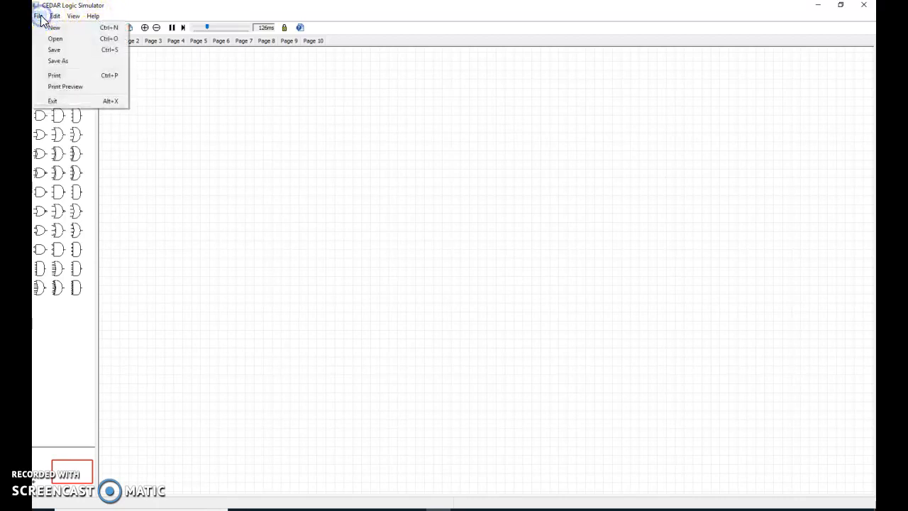
{"action": "mouse_move", "coordinate": [55, 18]}
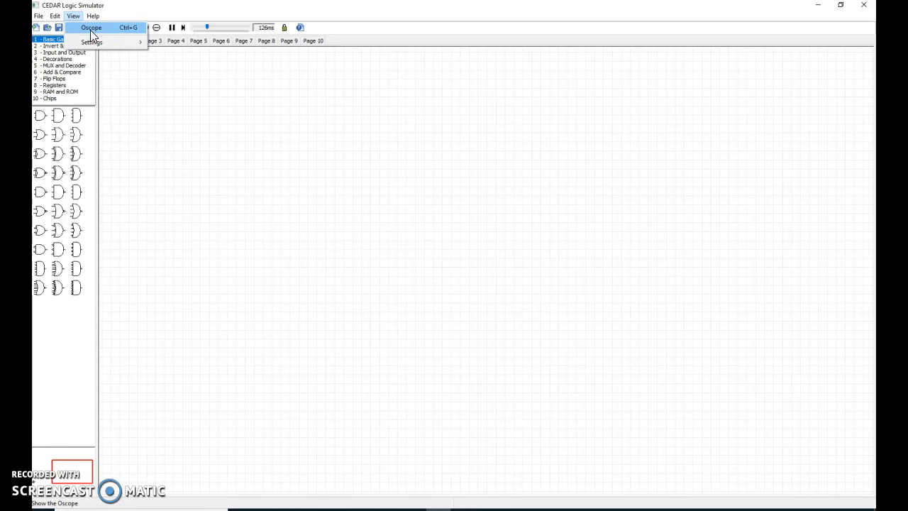
{"action": "left_click", "coordinate": [159, 125]}
{"action": "left_click", "coordinate": [122, 95]}
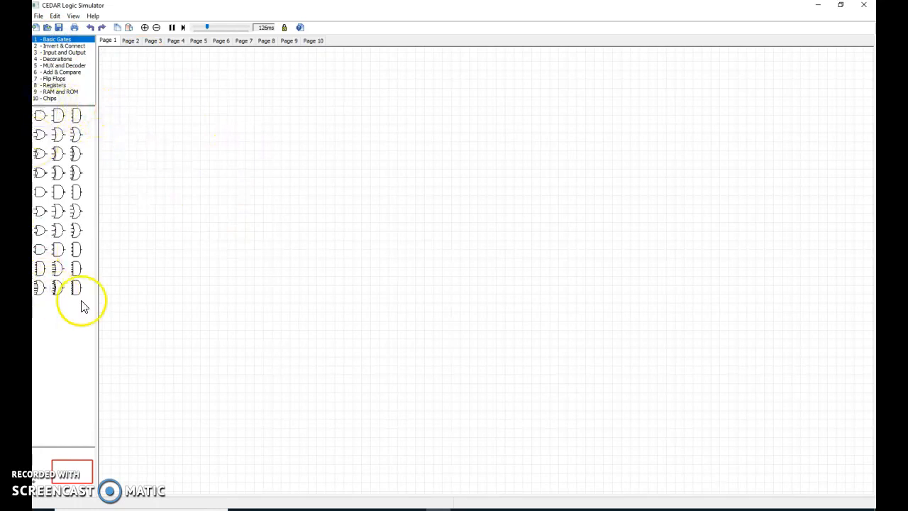
- Examine the gate symbols available in the basic gates palette
{"action": "left_click", "coordinate": [58, 117]}
{"action": "left_click", "coordinate": [76, 116]}
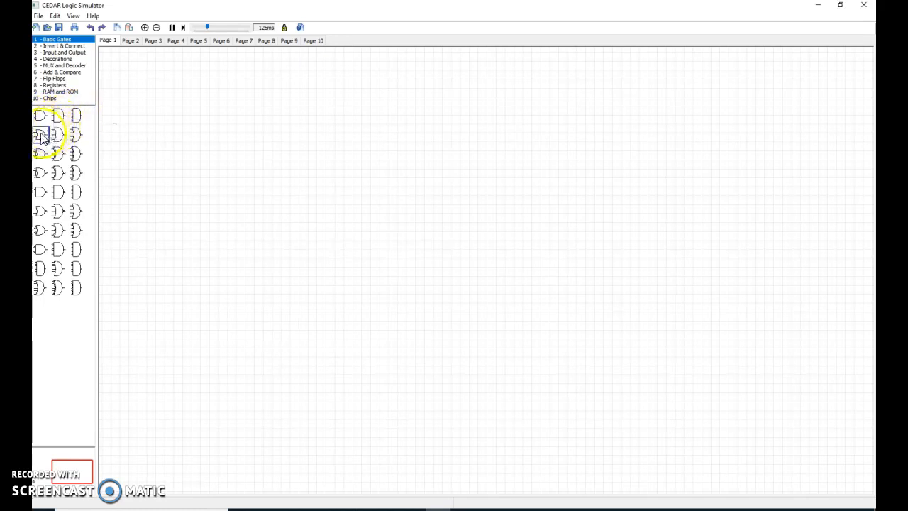
{"action": "left_click", "coordinate": [57, 134]}
{"action": "left_click", "coordinate": [77, 135]}
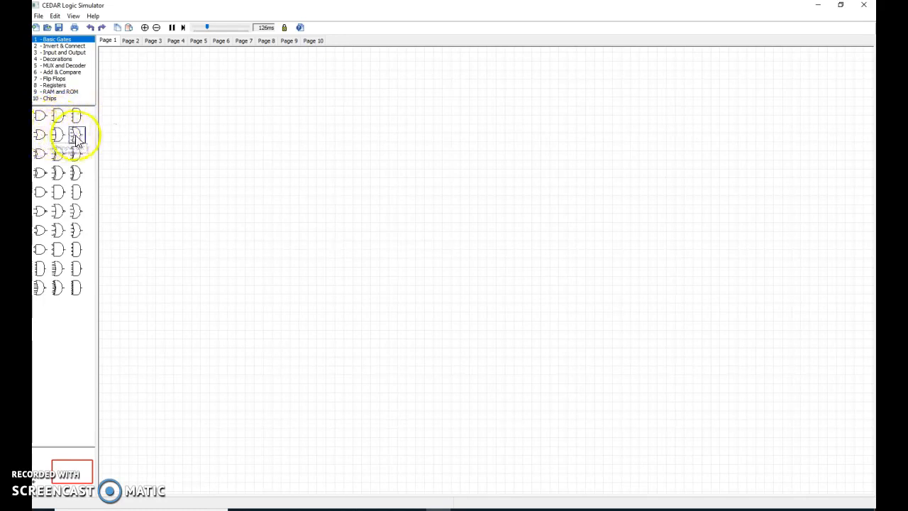
{"action": "left_click", "coordinate": [41, 155]}
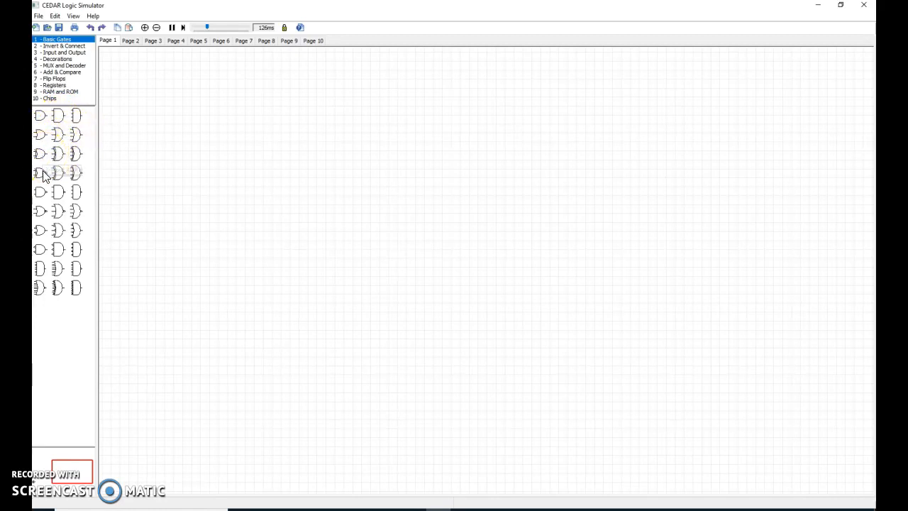
{"action": "left_click", "coordinate": [49, 193]}
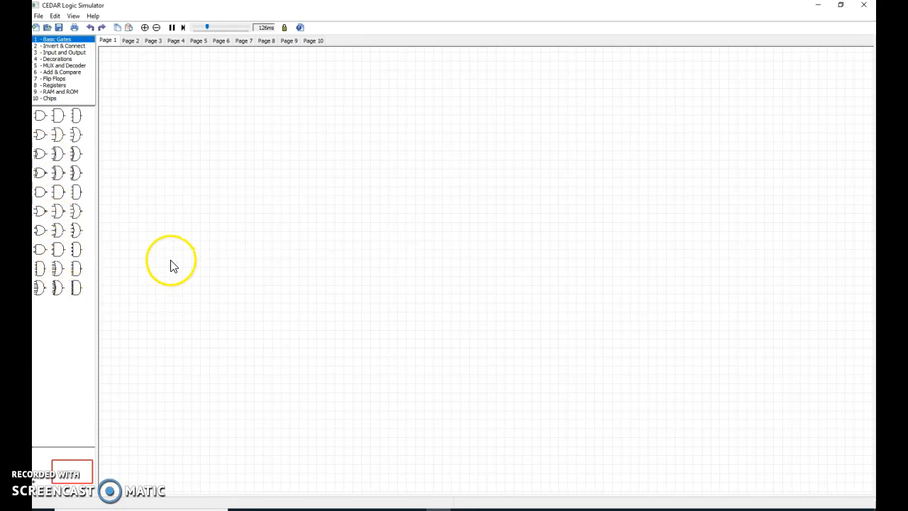
- Browse the other component categories to see their parts
{"action": "left_click", "coordinate": [63, 46]}
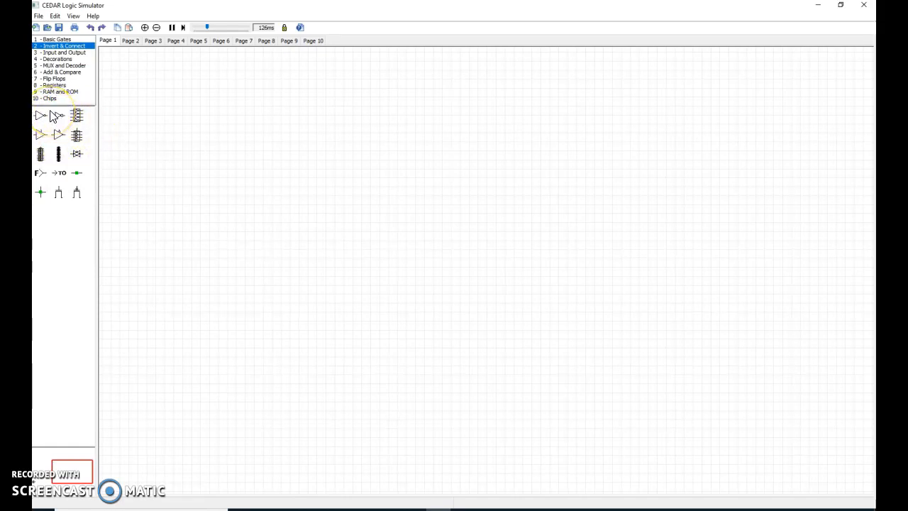
{"action": "left_click", "coordinate": [64, 53]}
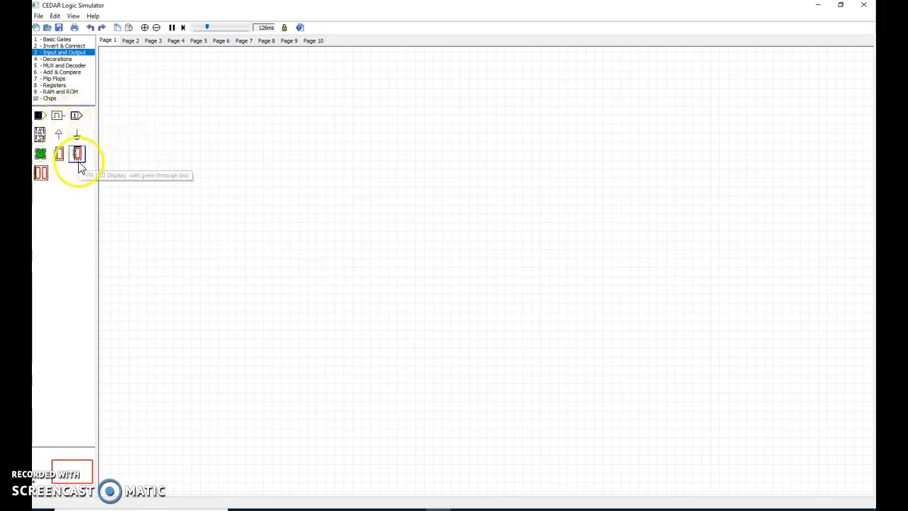
{"action": "left_click", "coordinate": [58, 59]}
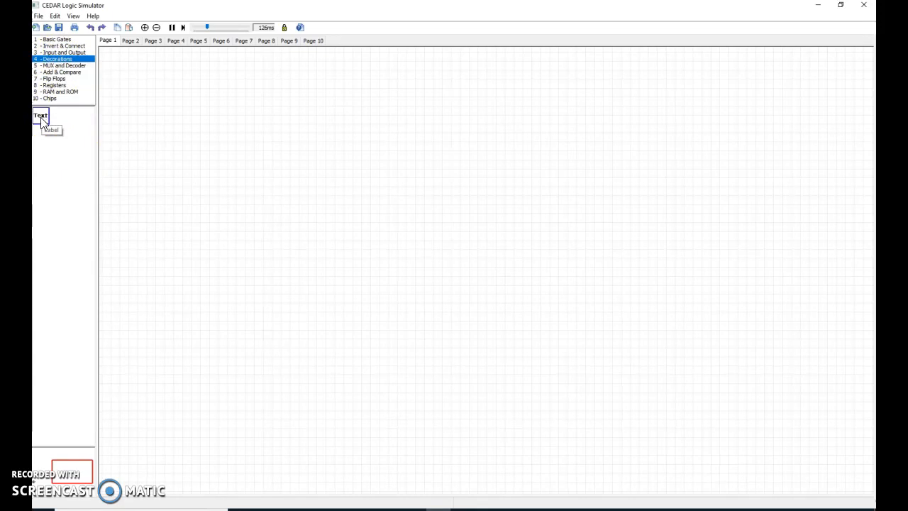
{"action": "left_click", "coordinate": [71, 66]}
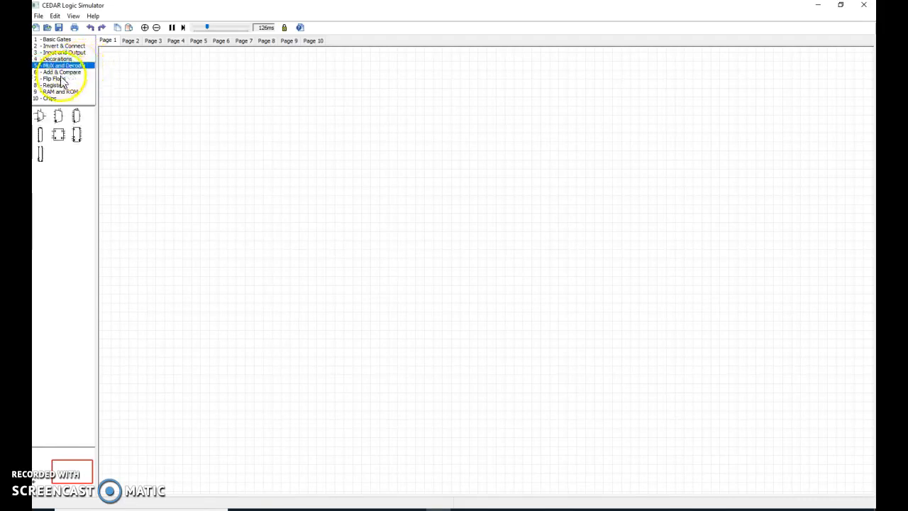
{"action": "left_click", "coordinate": [60, 79]}
{"action": "left_click", "coordinate": [60, 85]}
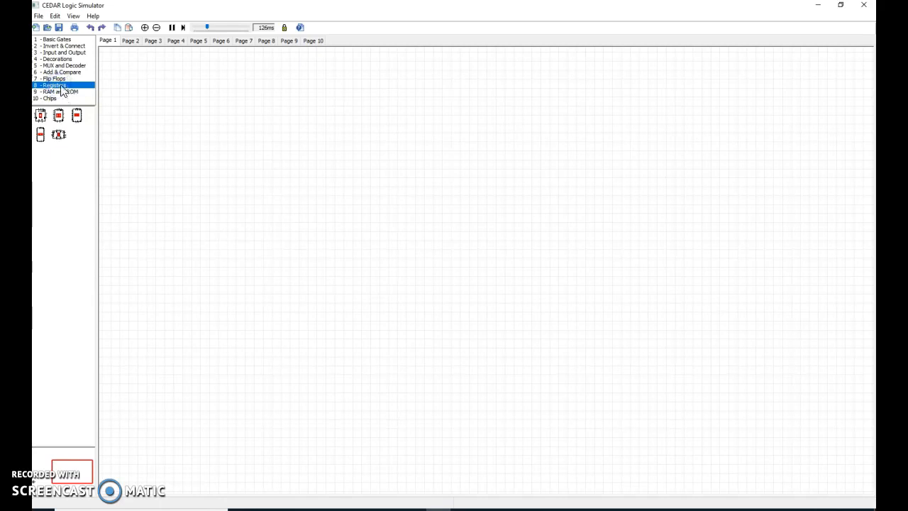
- Place a two-input AND gate on the page from the basic gates
{"action": "left_click", "coordinate": [60, 40]}
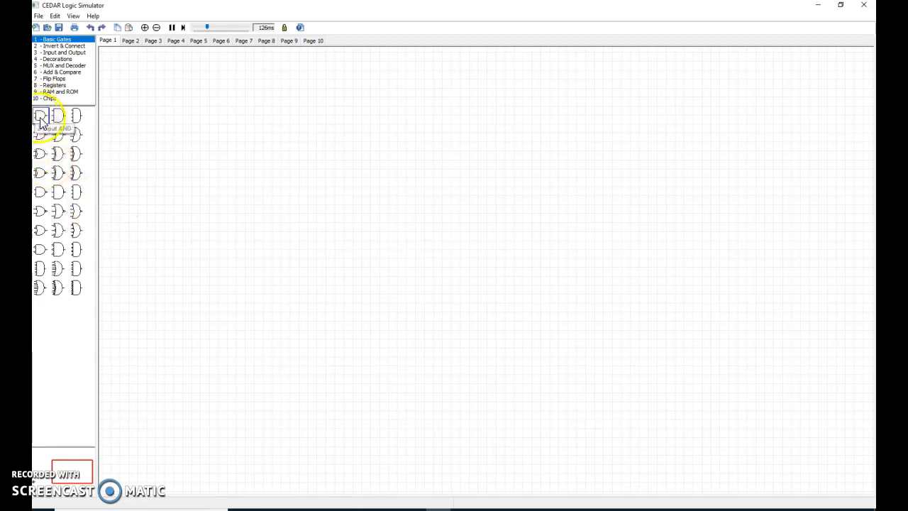
{"action": "left_click_drag", "start_coordinate": [40, 121], "coordinate": [361, 144]}
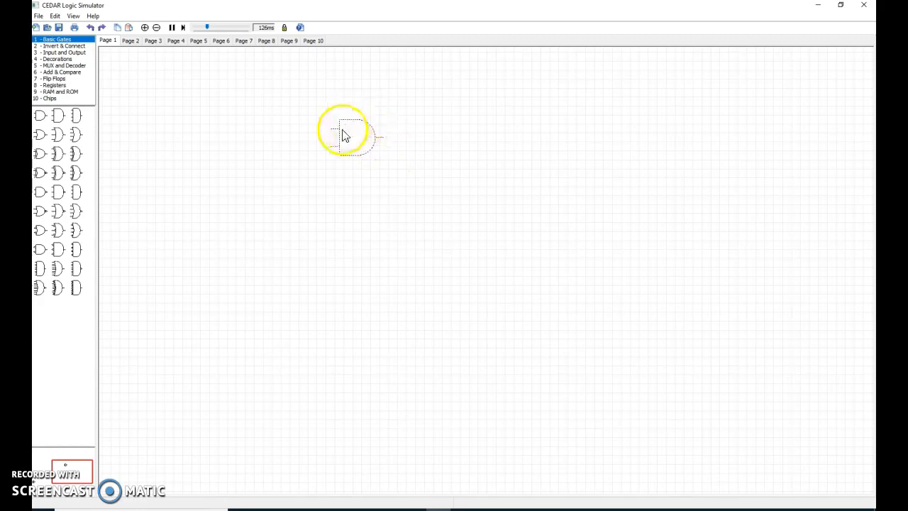
{"action": "left_click", "coordinate": [481, 117]}
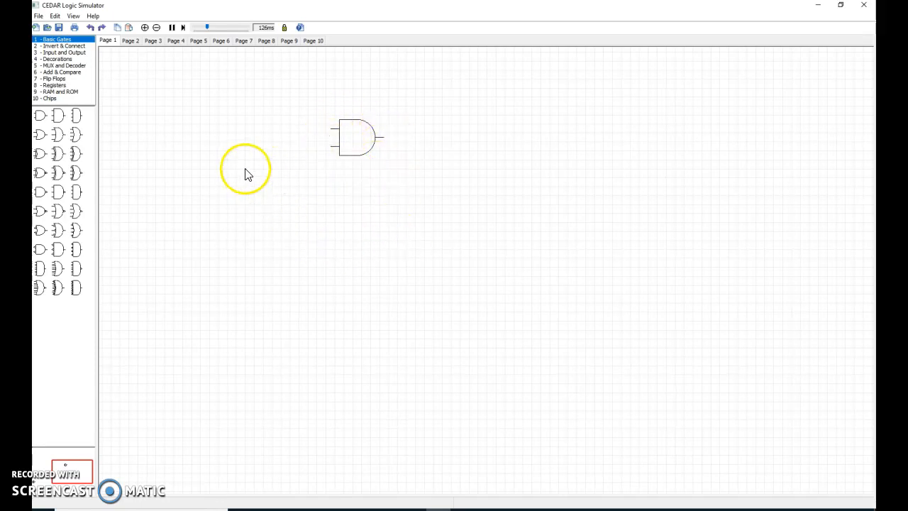
- Place two toggle switches to the left of the AND gate, one above the other
{"action": "left_click", "coordinate": [54, 54]}
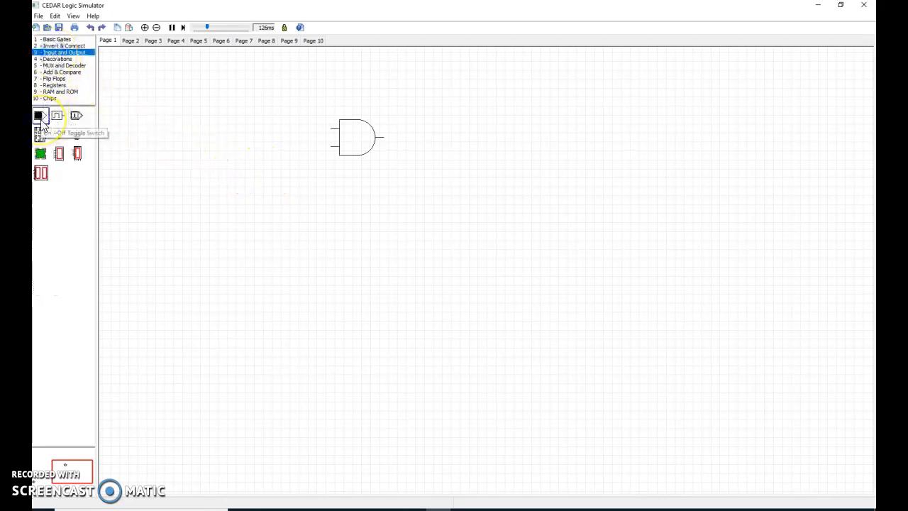
{"action": "left_click_drag", "start_coordinate": [41, 120], "coordinate": [273, 132]}
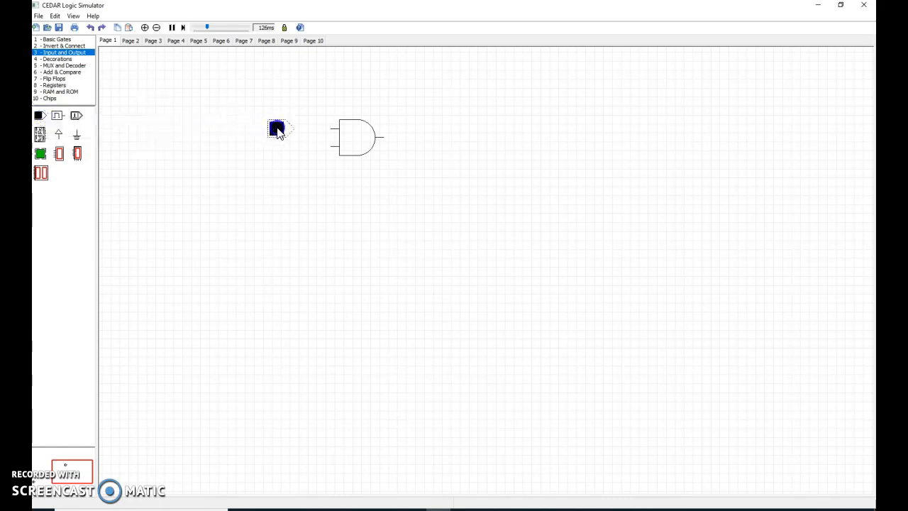
{"action": "left_click", "coordinate": [276, 130]}
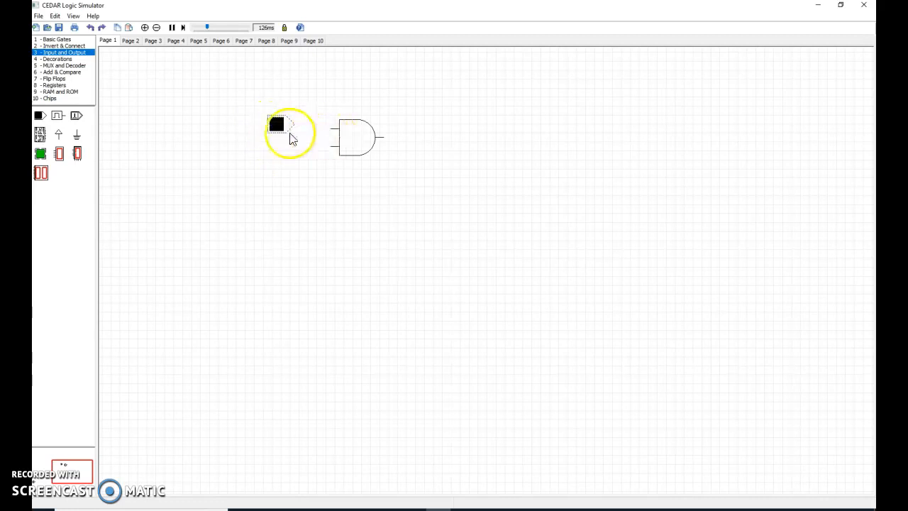
{"action": "left_click_drag", "start_coordinate": [40, 116], "coordinate": [278, 156]}
{"action": "left_click", "coordinate": [277, 199]}
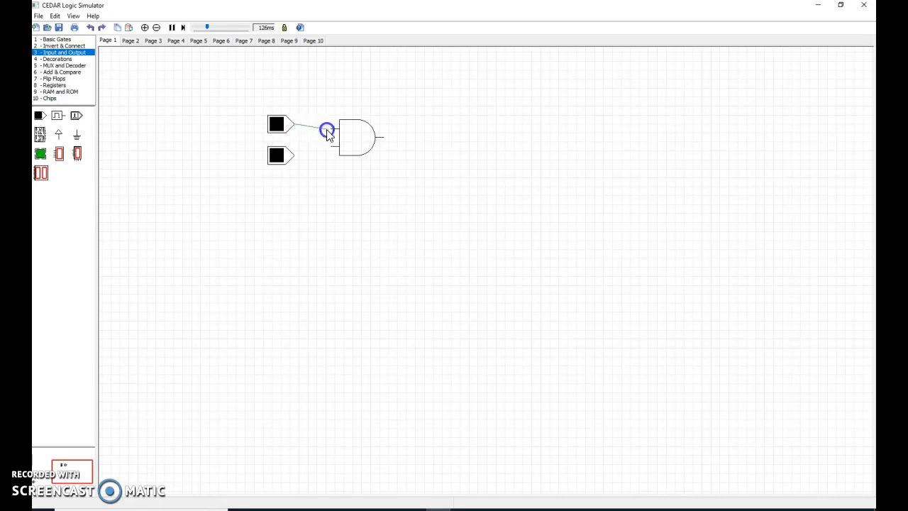
- Wire each toggle switch to one input of the AND gate
{"action": "mouse_move", "coordinate": [332, 132]}
{"action": "left_mouse_down"}
{"action": "mouse_move", "coordinate": [324, 162]}
{"action": "mouse_move", "coordinate": [334, 136]}
{"action": "left_mouse_up"}
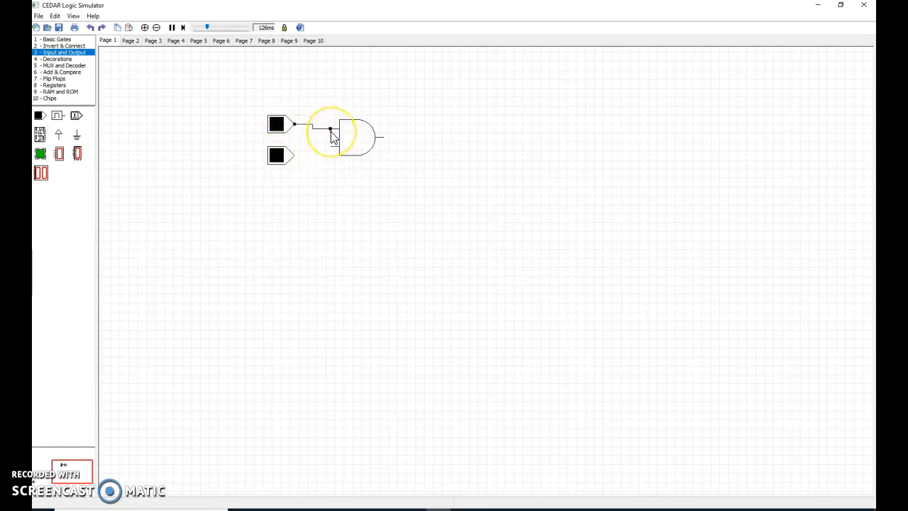
{"action": "left_click", "coordinate": [326, 211]}
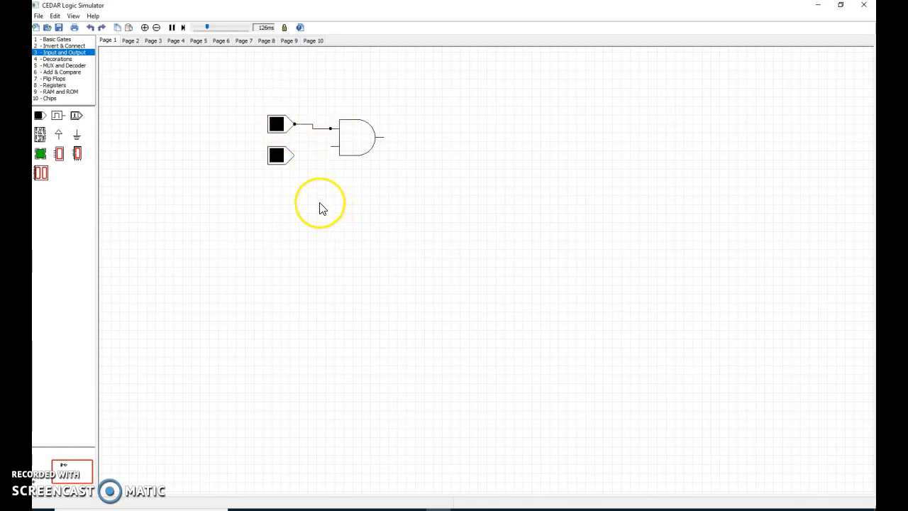
{"action": "left_click_drag", "start_coordinate": [294, 156], "coordinate": [298, 163]}
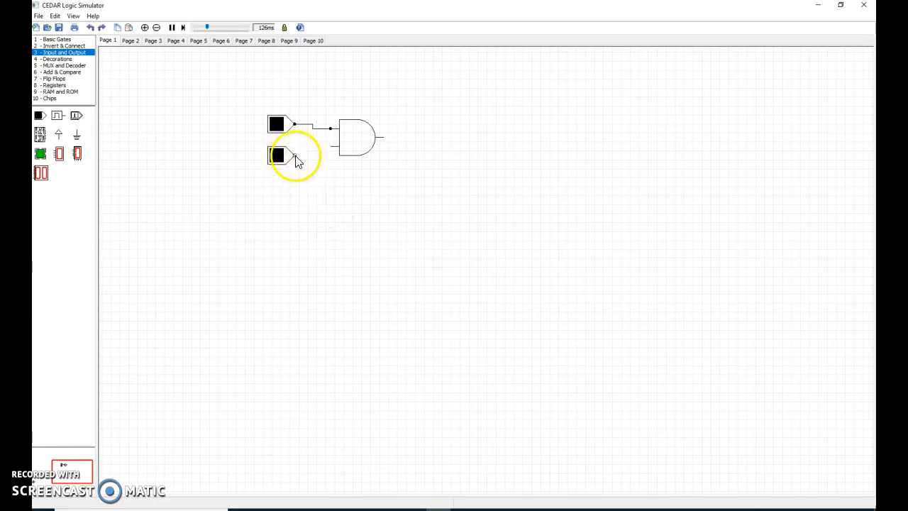
{"action": "left_click_drag", "start_coordinate": [300, 157], "coordinate": [323, 151]}
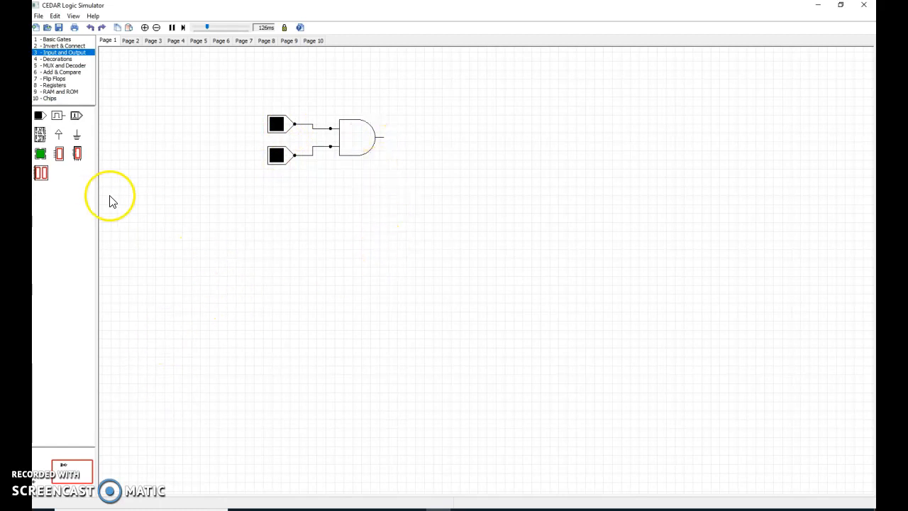
- Place an LED to the right of the AND gate and wire the gate's output to it
{"action": "left_click_drag", "start_coordinate": [41, 153], "coordinate": [426, 139]}
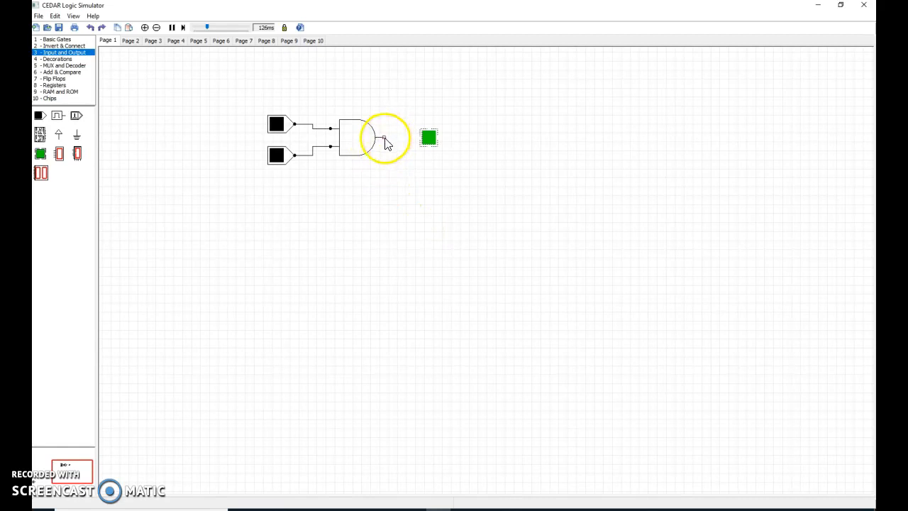
{"action": "left_click_drag", "start_coordinate": [385, 140], "coordinate": [422, 137]}
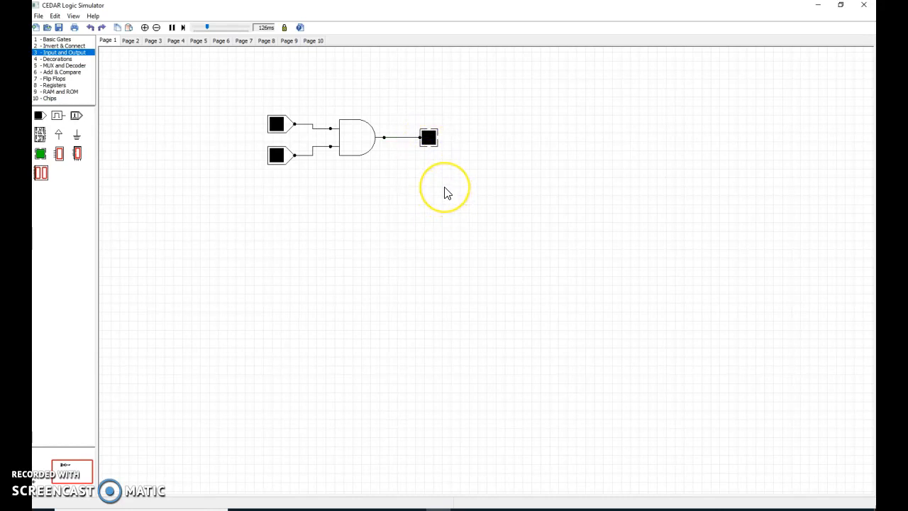
{"action": "left_click", "coordinate": [276, 171]}
{"action": "left_click", "coordinate": [276, 126]}
{"action": "left_click", "coordinate": [285, 171]}
- Redraw the wire from the AND gate's output to the LED
{"action": "left_click", "coordinate": [408, 141]}
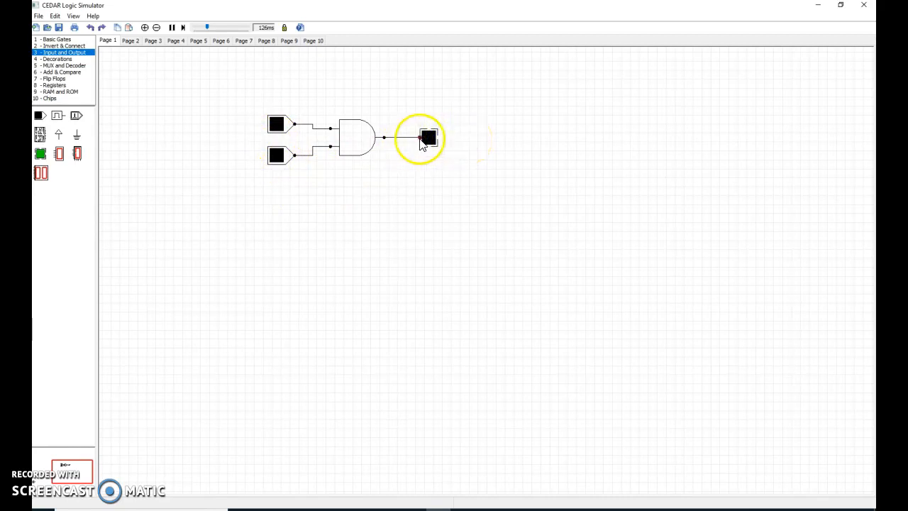
{"action": "left_click", "coordinate": [403, 143]}
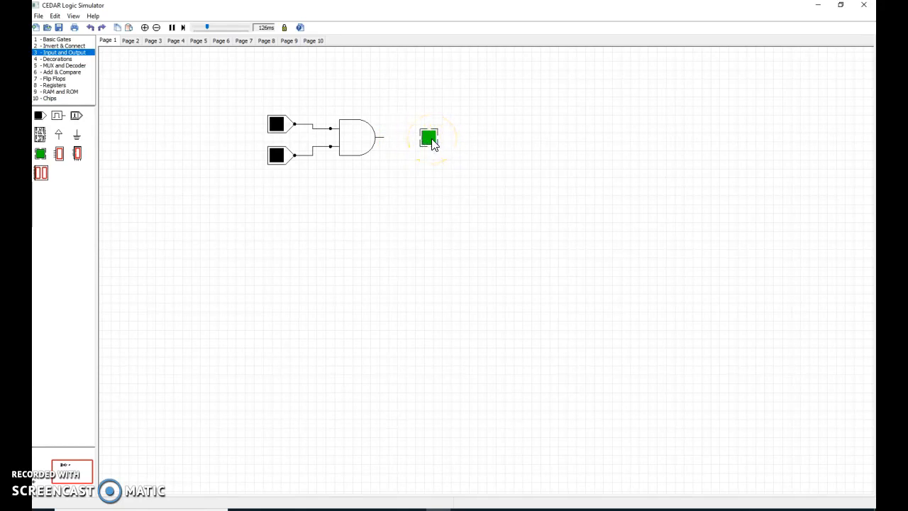
{"action": "left_click", "coordinate": [398, 141]}
{"action": "left_click_drag", "start_coordinate": [398, 140], "coordinate": [423, 139]}
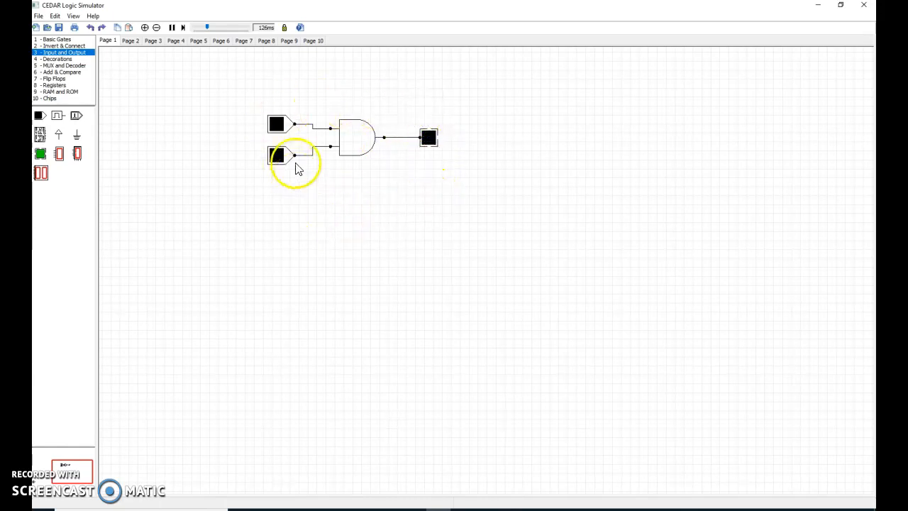
- Place two text labels beside the two toggle switches
{"action": "left_click", "coordinate": [63, 60]}
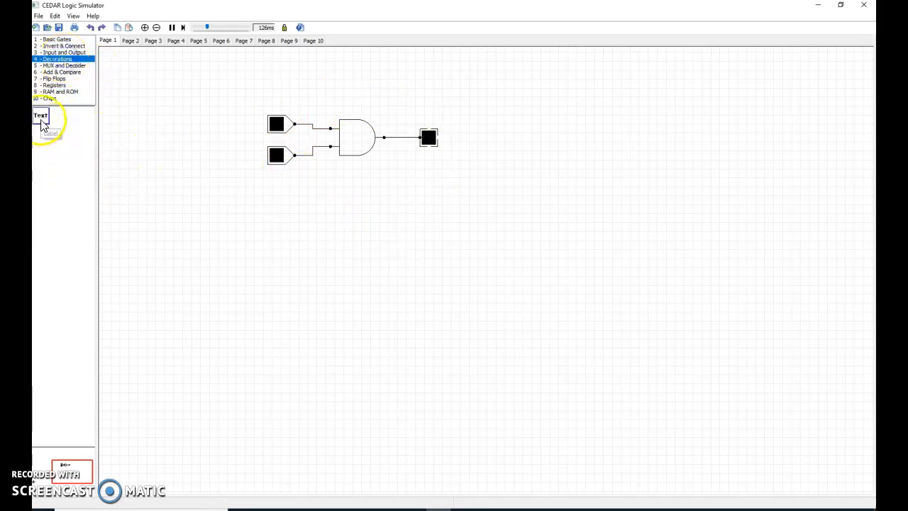
{"action": "left_click_drag", "start_coordinate": [41, 121], "coordinate": [227, 122]}
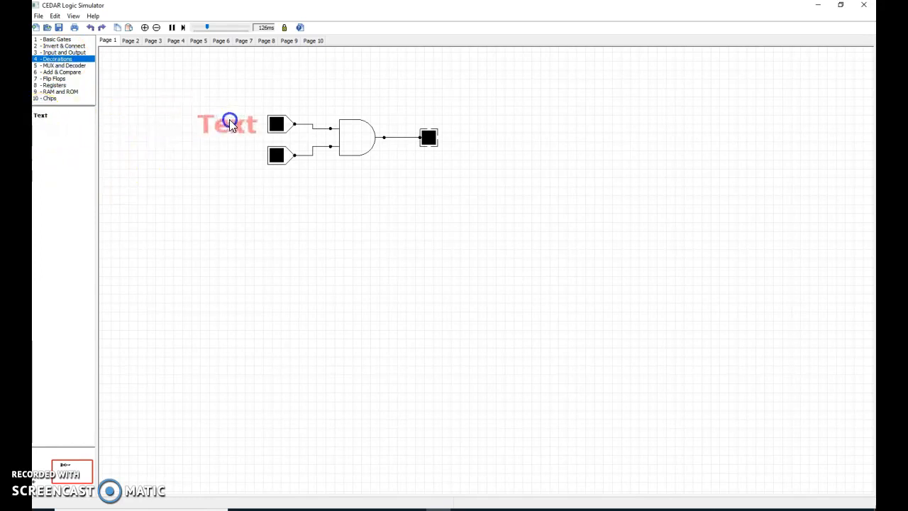
{"action": "left_click_drag", "start_coordinate": [41, 116], "coordinate": [229, 155]}
- Set the upper switch's text label to A with text height 2
{"action": "double_click", "coordinate": [227, 119]}
{"action": "left_click", "coordinate": [485, 185]}
{"action": "left_click", "coordinate": [400, 184]}
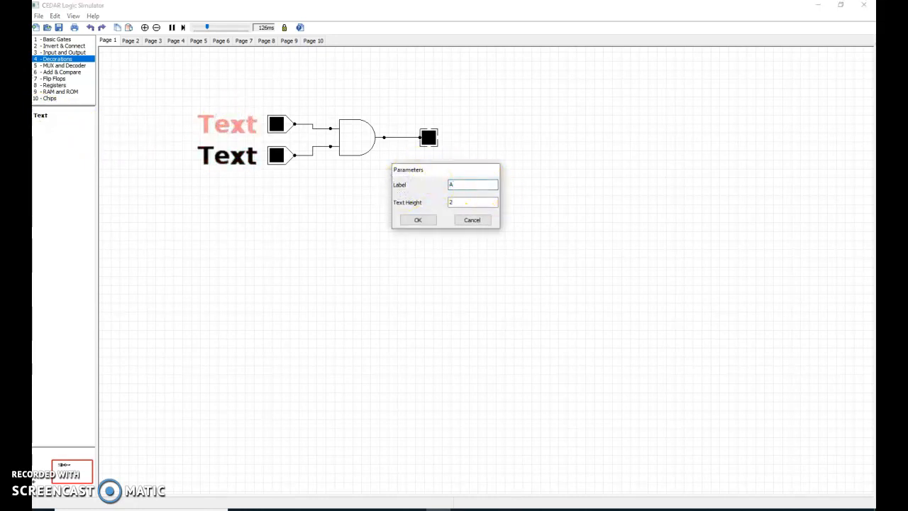
{"action": "left_click", "coordinate": [429, 221]}
- Set the lower switch's text label to B
{"action": "double_click", "coordinate": [226, 154]}
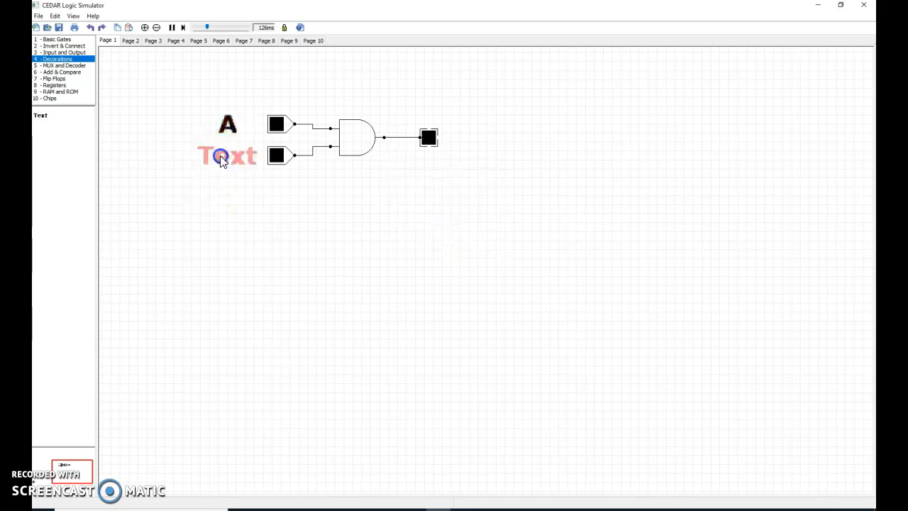
{"action": "left_click", "coordinate": [466, 184]}
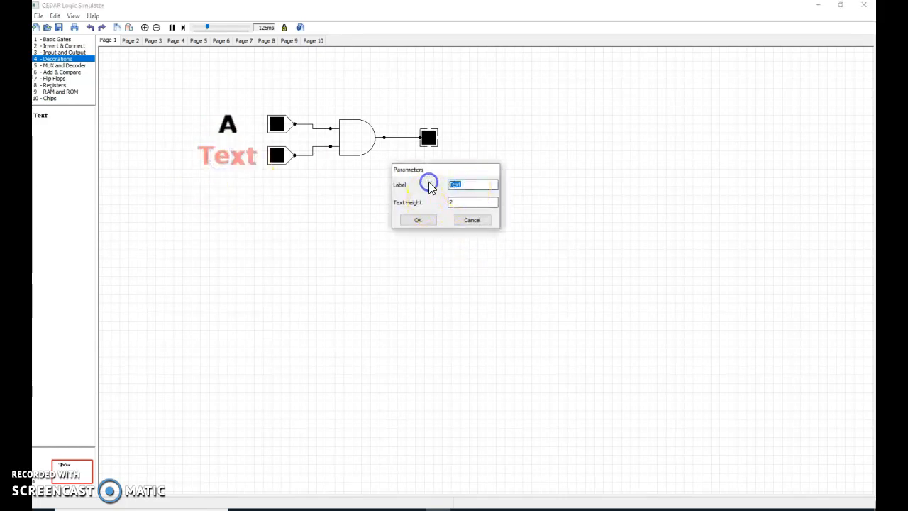
{"action": "left_click", "coordinate": [418, 220]}
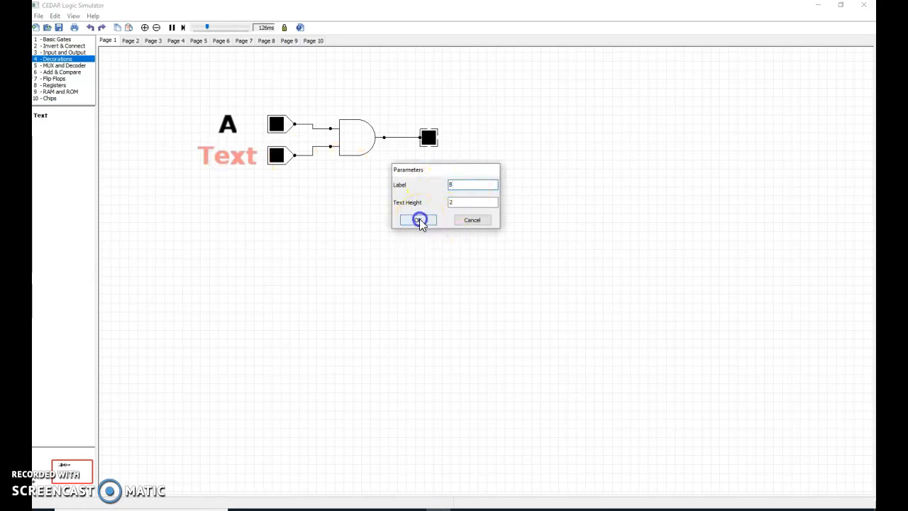
- Move the A and B text labels right up against the two toggle switches
{"action": "left_click", "coordinate": [225, 127]}
{"action": "left_click_drag", "start_coordinate": [226, 129], "coordinate": [249, 124]}
{"action": "left_click_drag", "start_coordinate": [225, 155], "coordinate": [246, 161]}
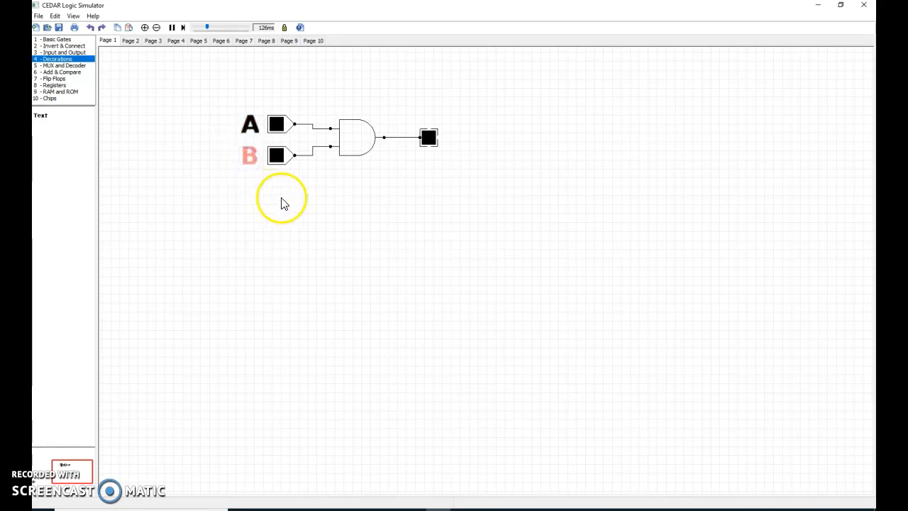
{"action": "left_click", "coordinate": [343, 200]}
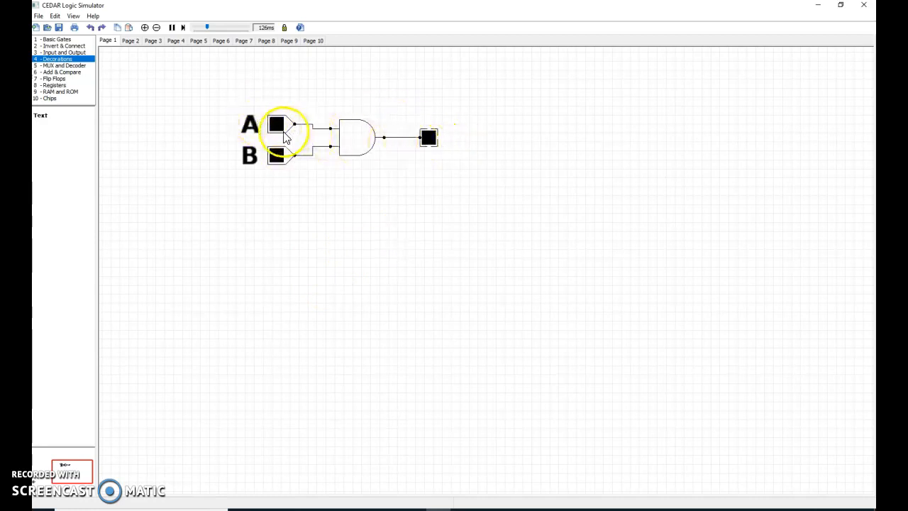
- Toggle the two switches to test the AND gate, leaving both inputs on
{"action": "left_click", "coordinate": [277, 157]}
{"action": "left_click", "coordinate": [276, 156]}
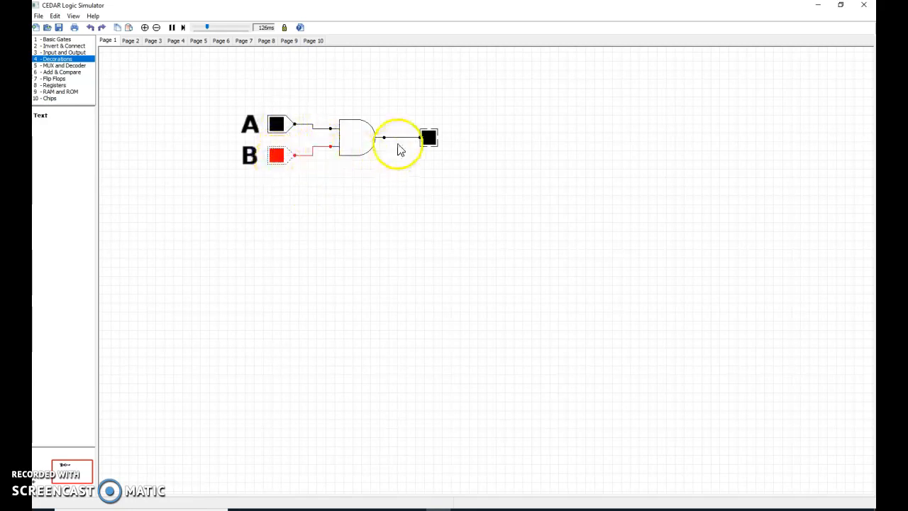
{"action": "left_click", "coordinate": [276, 156]}
{"action": "left_click", "coordinate": [277, 124]}
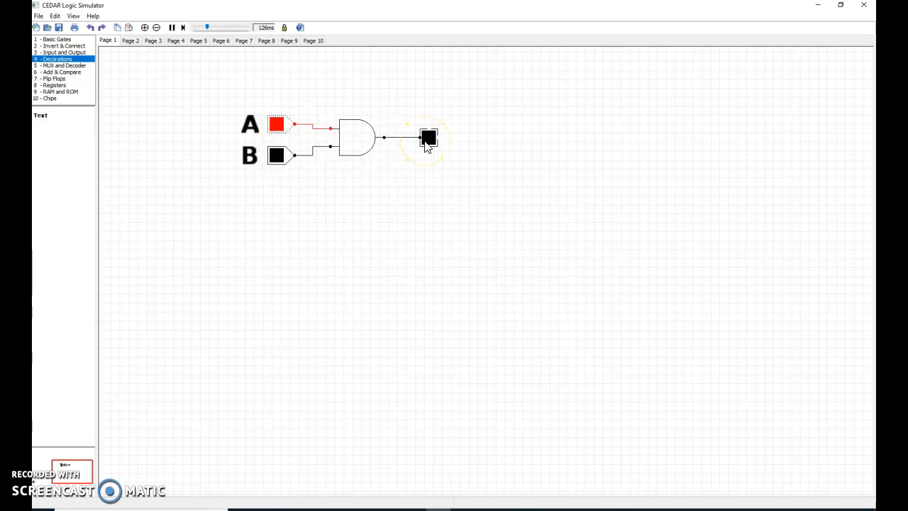
{"action": "left_click", "coordinate": [278, 160]}
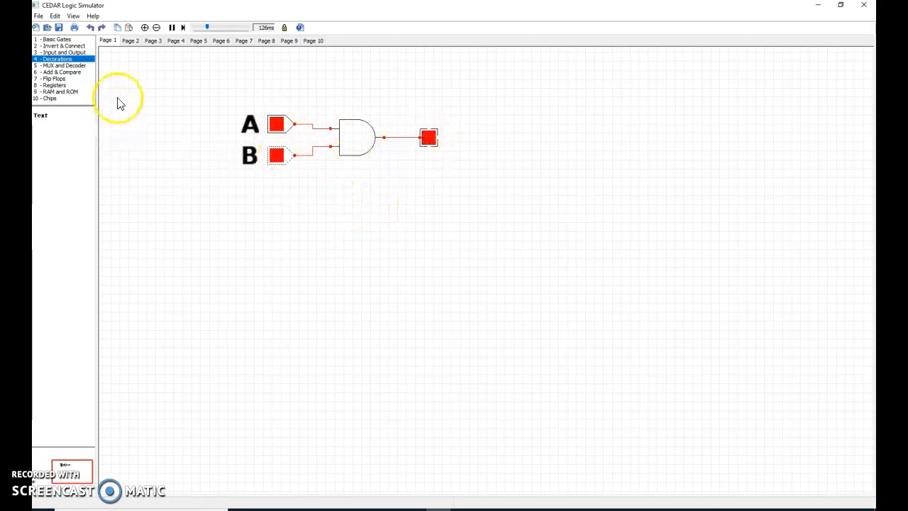
{"action": "left_click", "coordinate": [176, 175]}
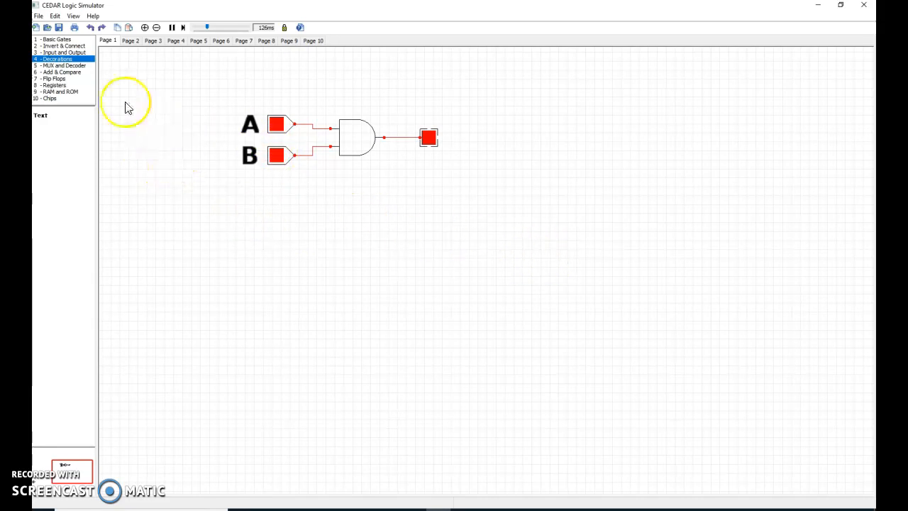
- Place an OR gate below the AND gate circuit
{"action": "left_click", "coordinate": [59, 40]}
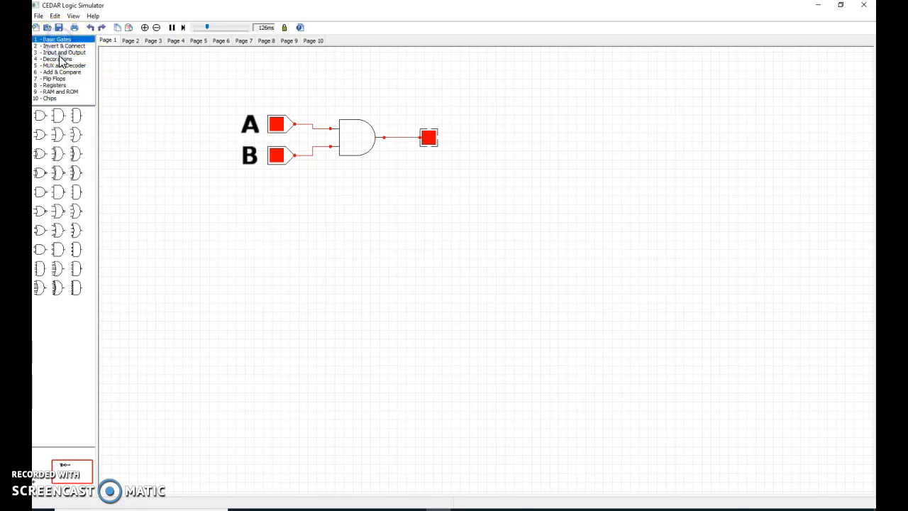
{"action": "mouse_move", "coordinate": [39, 141]}
{"action": "left_mouse_down"}
{"action": "mouse_move", "coordinate": [137, 156]}
{"action": "mouse_move", "coordinate": [365, 242]}
{"action": "mouse_move", "coordinate": [358, 239]}
{"action": "left_mouse_up"}
{"action": "left_click", "coordinate": [308, 266]}
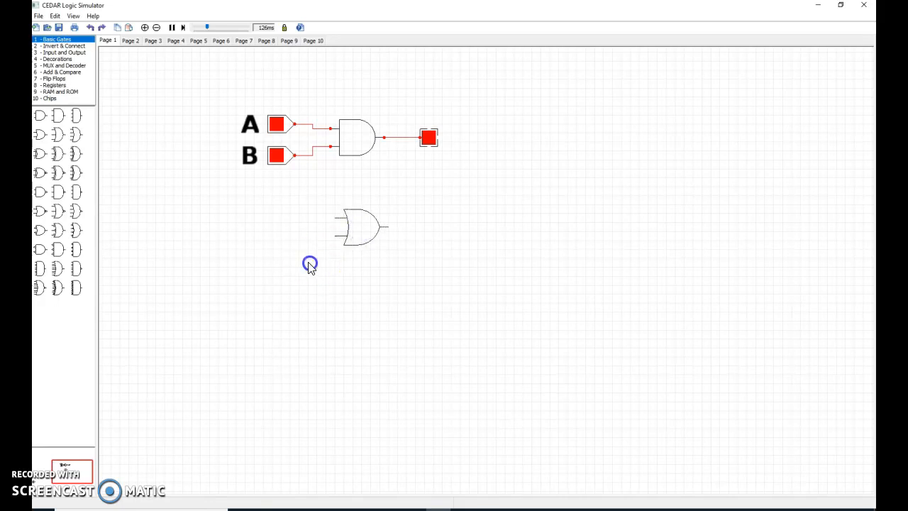
- Place two toggle switches left of the OR gate and an LED to its right
{"action": "left_click", "coordinate": [59, 52]}
{"action": "left_click_drag", "start_coordinate": [39, 117], "coordinate": [272, 246]}
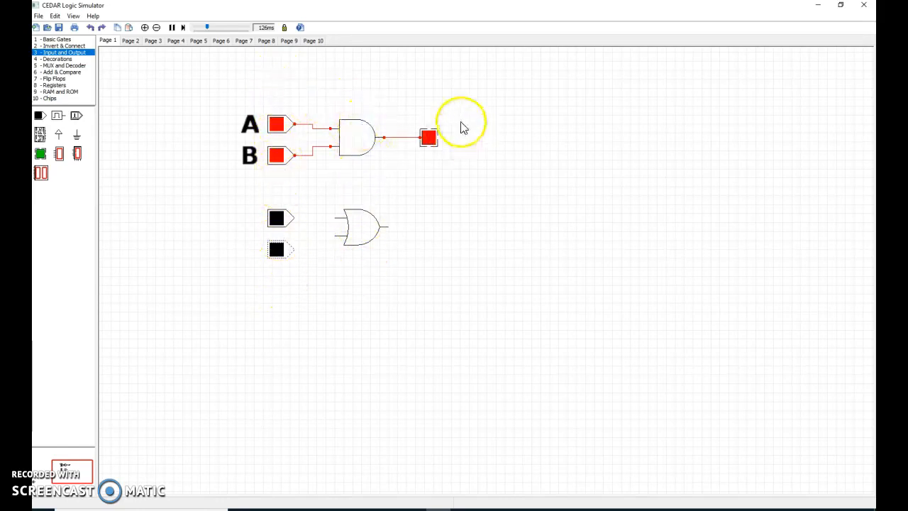
{"action": "left_click", "coordinate": [356, 235]}
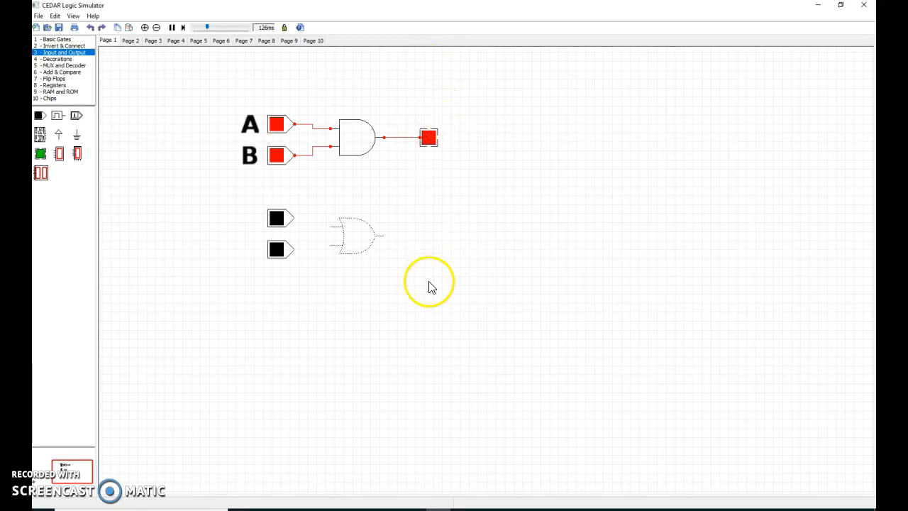
{"action": "left_click_drag", "start_coordinate": [44, 158], "coordinate": [431, 255]}
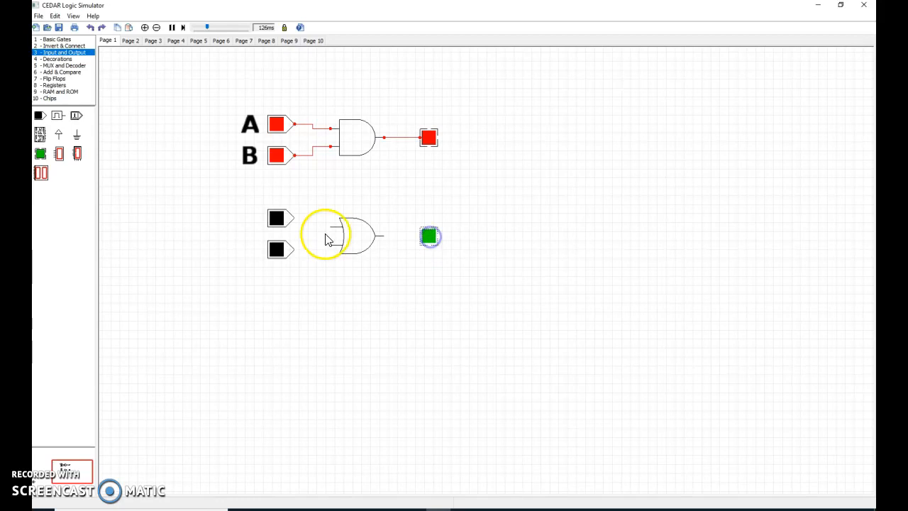
- Wire the two switches to the OR gate inputs and its output to the LED
{"action": "left_click_drag", "start_coordinate": [298, 223], "coordinate": [329, 246]}
{"action": "left_click_drag", "start_coordinate": [383, 235], "coordinate": [419, 240]}
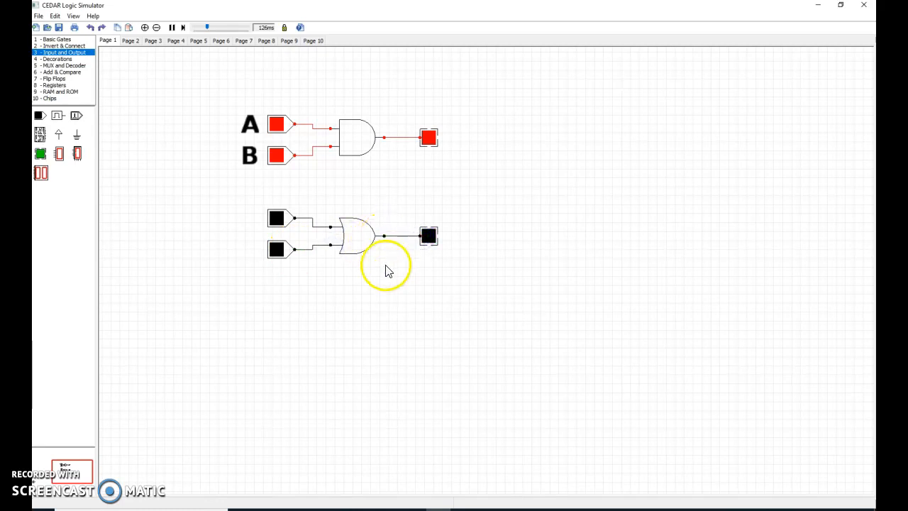
- Toggle the OR circuit's switches to test the gate, leaving both inputs on
{"action": "left_click", "coordinate": [277, 219]}
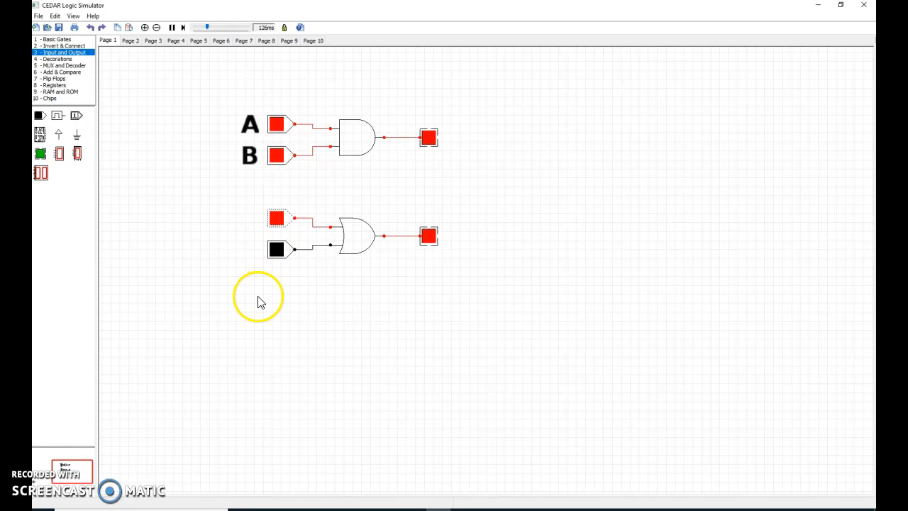
{"action": "left_click", "coordinate": [277, 219]}
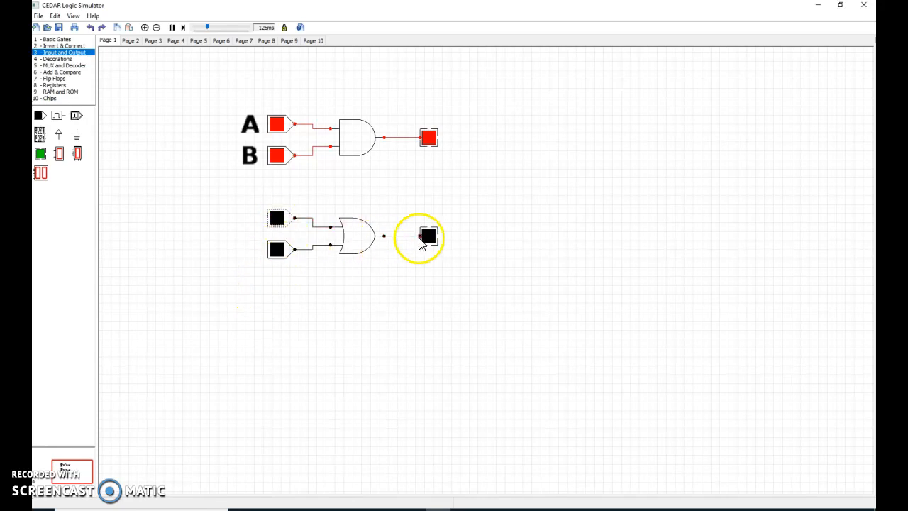
{"action": "left_click", "coordinate": [276, 220]}
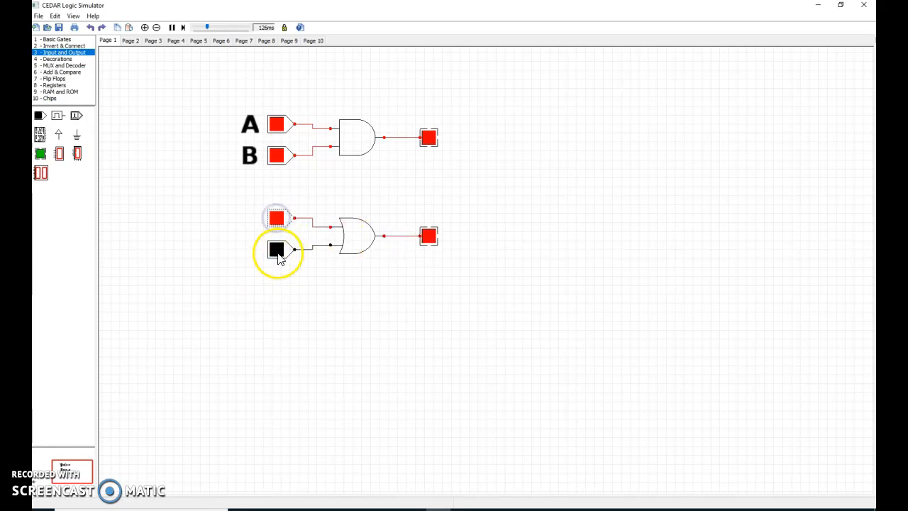
{"action": "left_click", "coordinate": [276, 221]}
{"action": "left_click", "coordinate": [278, 249]}
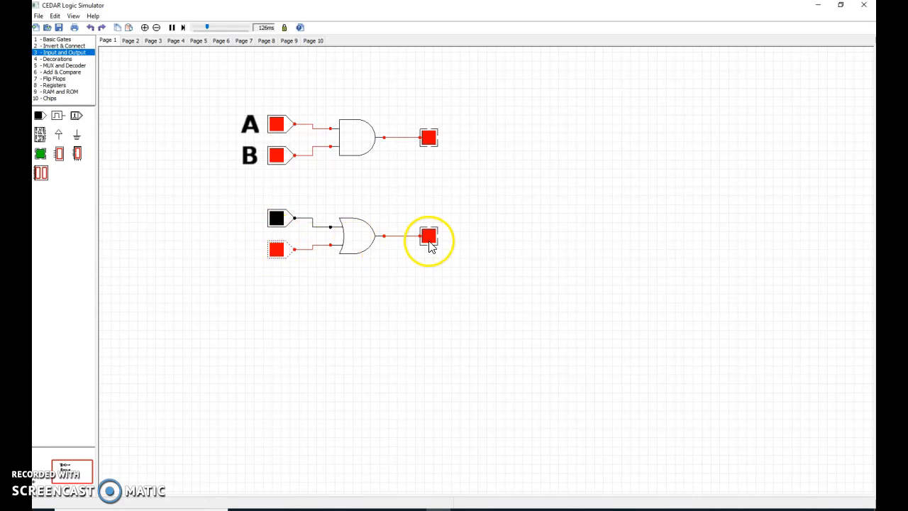
{"action": "left_click", "coordinate": [277, 219]}
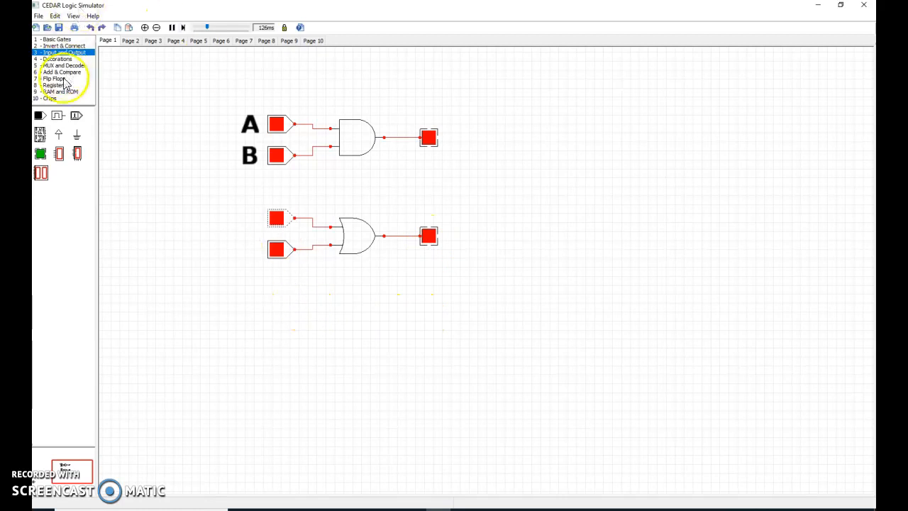
- Place two text labels beside the OR circuit's two switches
{"action": "left_click", "coordinate": [57, 59]}
{"action": "left_click_drag", "start_coordinate": [56, 117], "coordinate": [233, 218]}
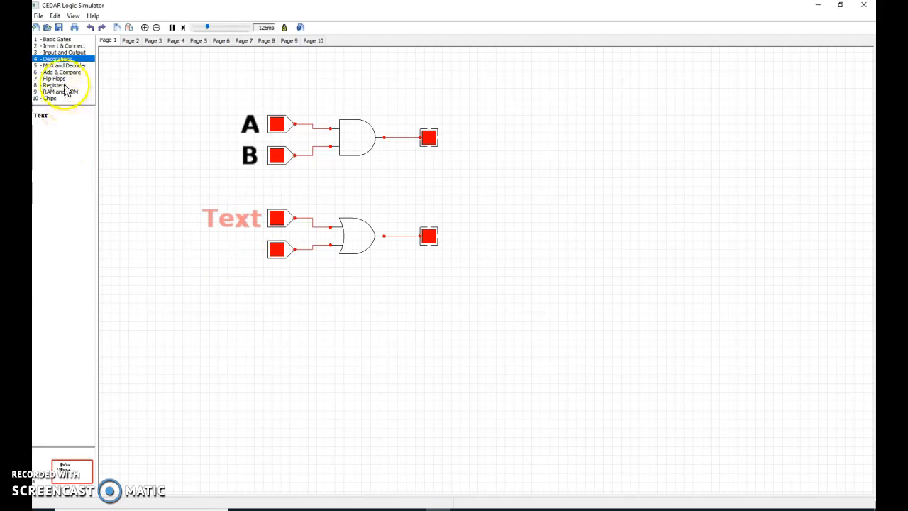
{"action": "left_click_drag", "start_coordinate": [41, 112], "coordinate": [228, 253]}
- Set the upper OR switch's text label to A
{"action": "double_click", "coordinate": [245, 215]}
{"action": "double_click", "coordinate": [455, 184]}
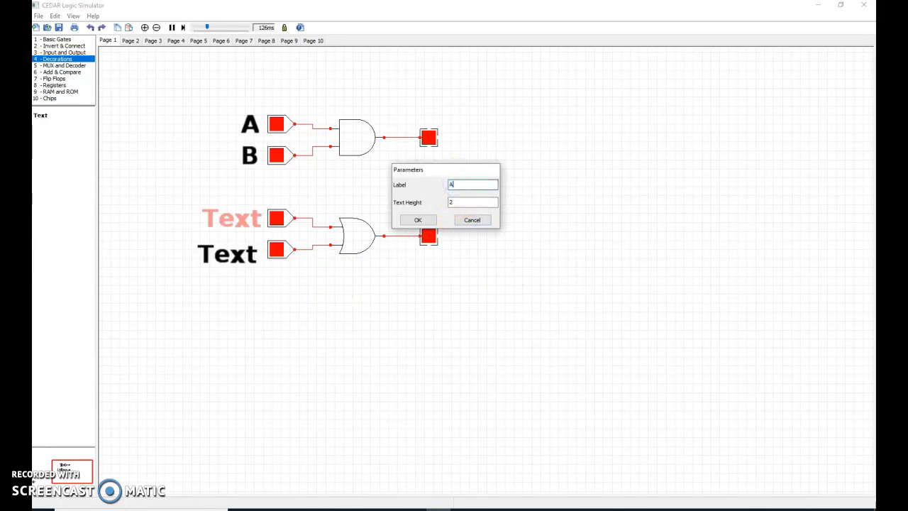
{"action": "left_click", "coordinate": [418, 221]}
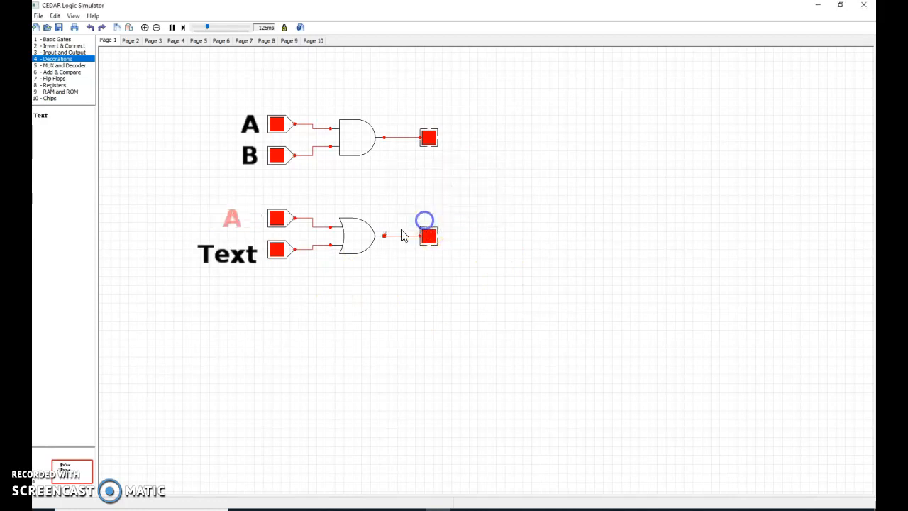
- Set the lower OR switch's text label to B
{"action": "double_click", "coordinate": [231, 267]}
{"action": "double_click", "coordinate": [461, 184]}
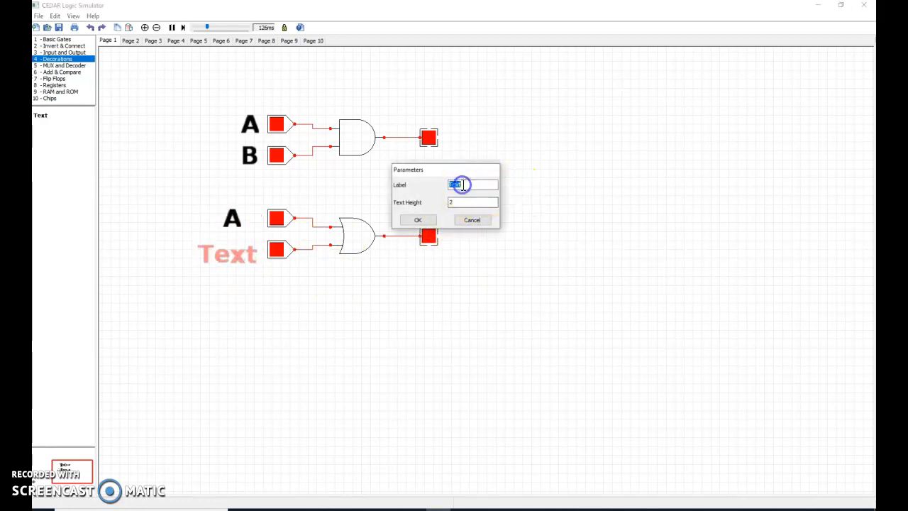
{"action": "type", "text": "B"}
{"action": "left_click", "coordinate": [422, 219]}
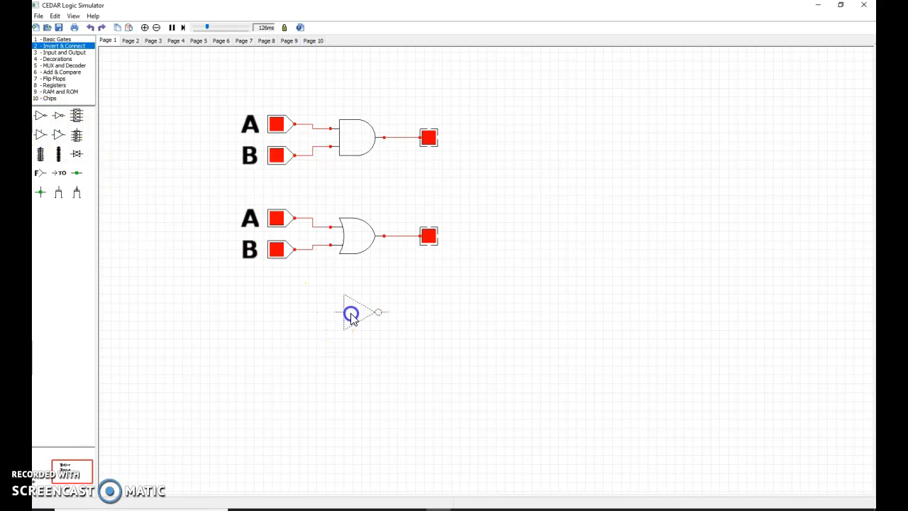
- Place a NOT gate below the OR circuit and wire a toggle switch to its input
{"action": "left_click", "coordinate": [352, 320]}
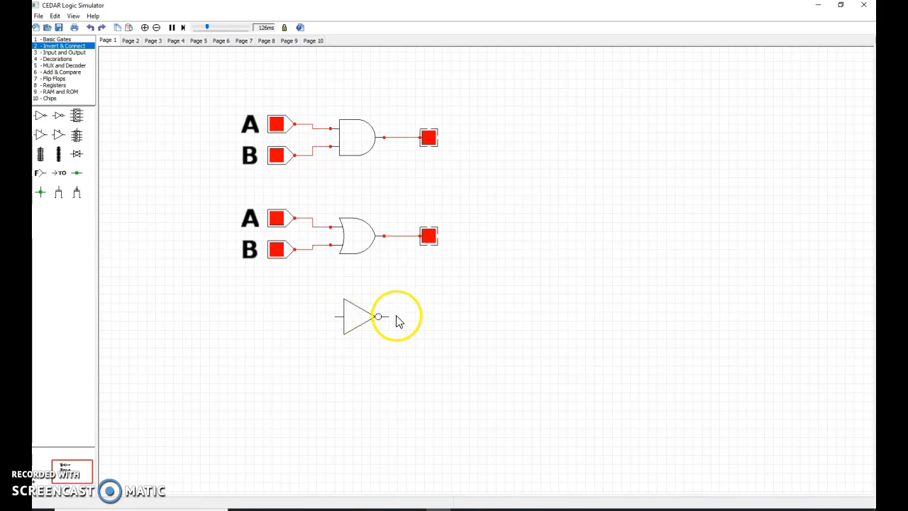
{"action": "left_click", "coordinate": [65, 53]}
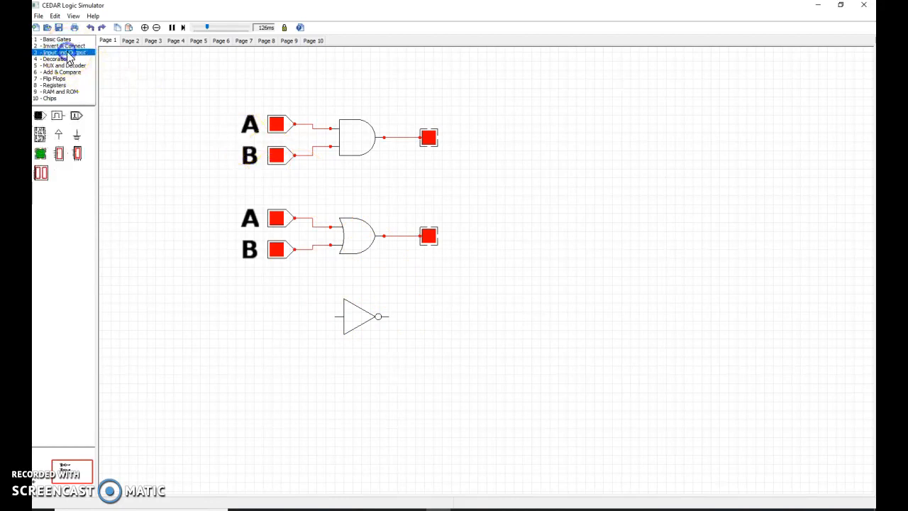
{"action": "left_click_drag", "start_coordinate": [64, 124], "coordinate": [281, 319]}
{"action": "left_click", "coordinate": [310, 319]}
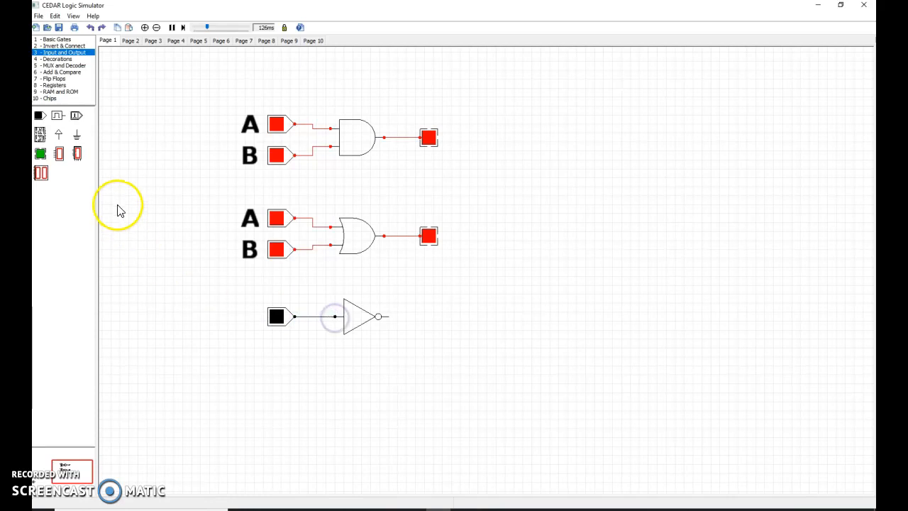
- Add an LED right of the NOT gate and wire the gate's output to it
{"action": "left_click_drag", "start_coordinate": [40, 153], "coordinate": [454, 321]}
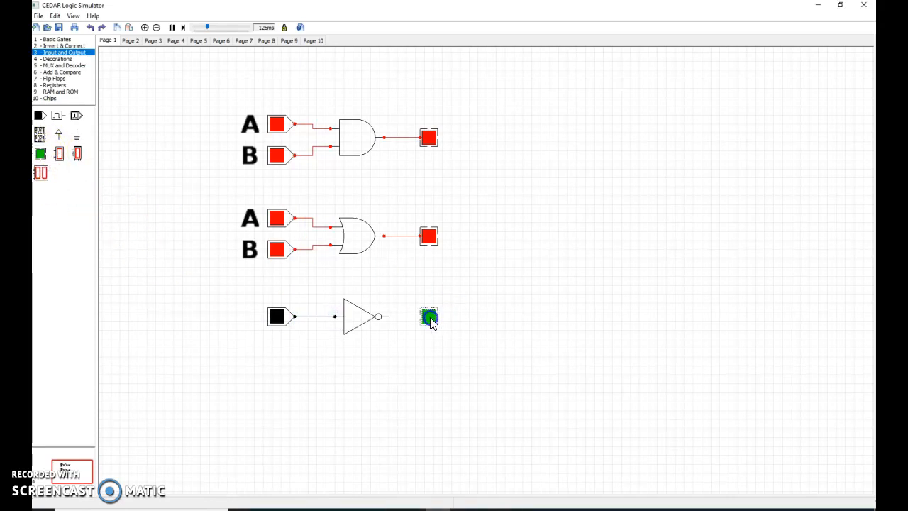
{"action": "left_click_drag", "start_coordinate": [388, 316], "coordinate": [427, 320]}
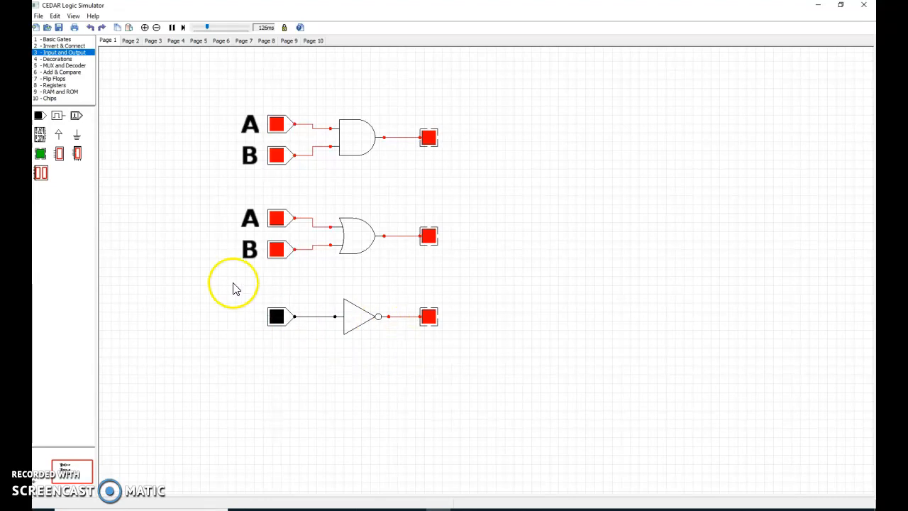
- Add a text label A beside the NOT gate's switch and move it next to the switch
{"action": "left_click", "coordinate": [53, 59]}
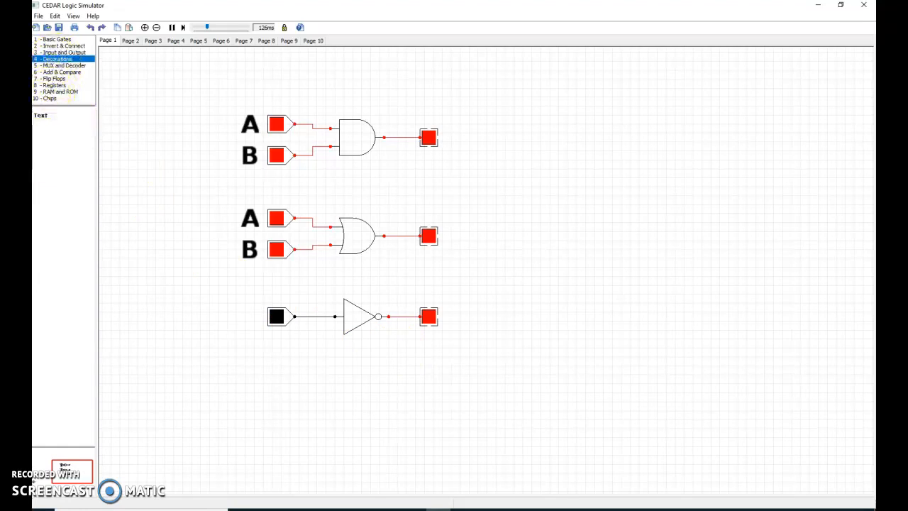
{"action": "left_click_drag", "start_coordinate": [43, 119], "coordinate": [222, 314]}
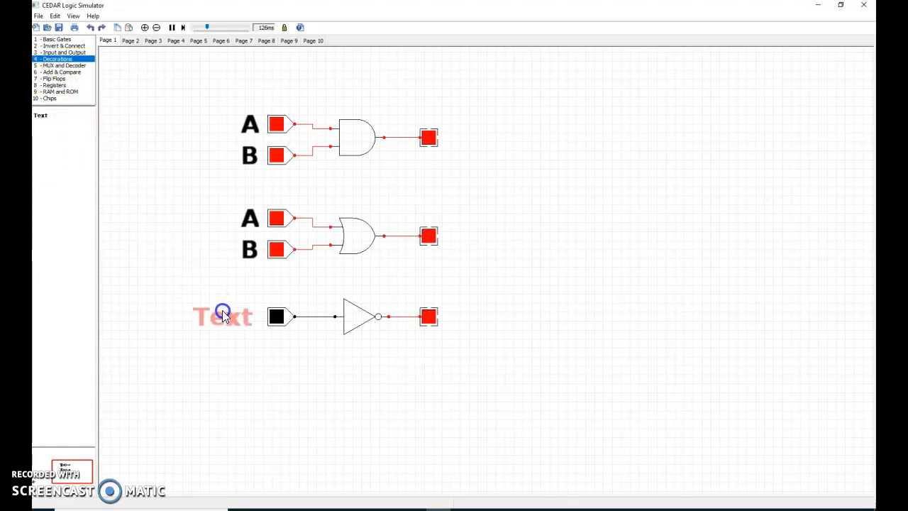
{"action": "double_click", "coordinate": [228, 320]}
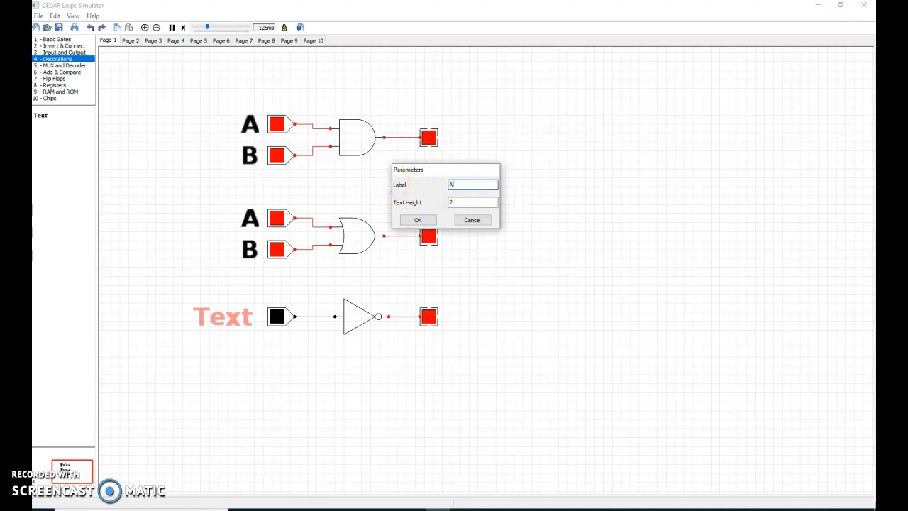
{"action": "type", "text": "A"}
{"action": "key", "text": "Return"}
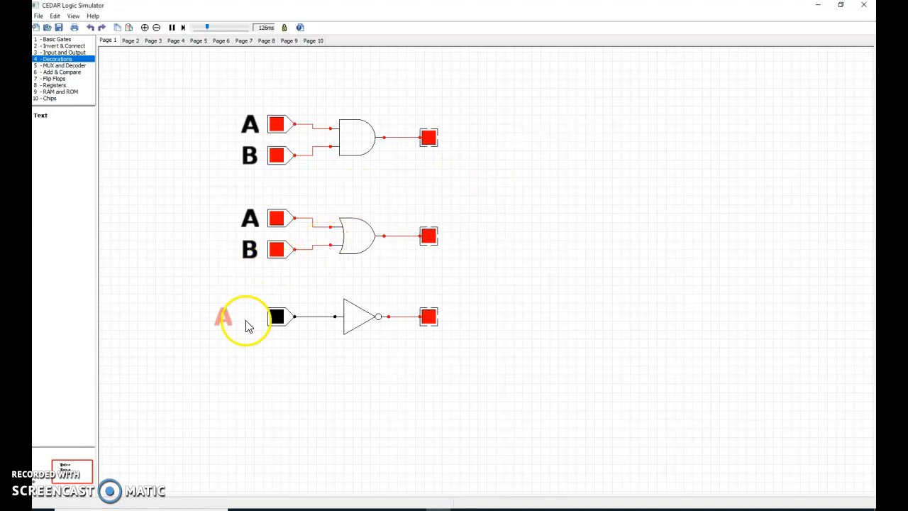
{"action": "left_click_drag", "start_coordinate": [222, 318], "coordinate": [245, 324]}
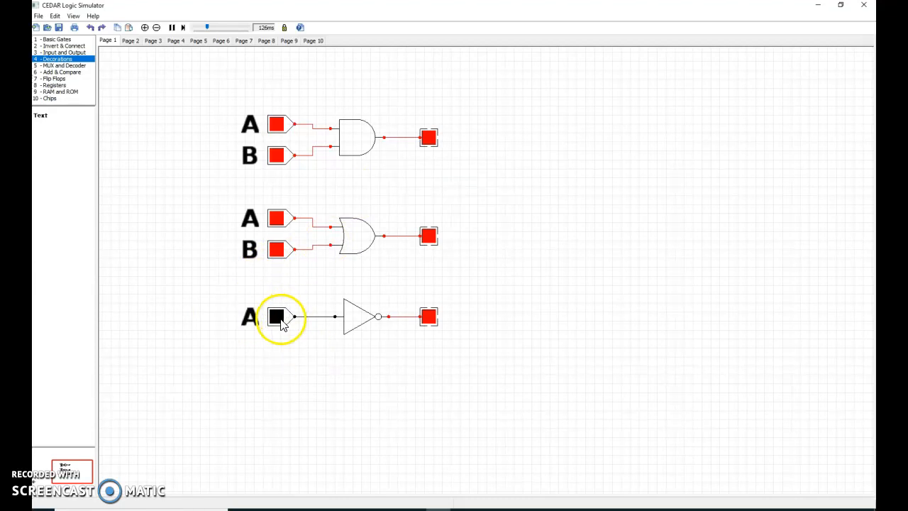
- Turn on the NOT circuit's switch to test the inverter
{"action": "left_click", "coordinate": [278, 317]}
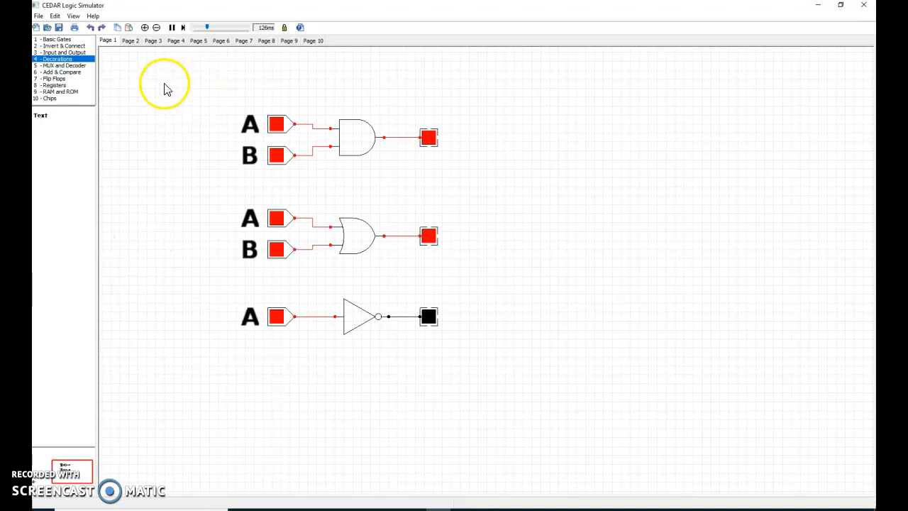
- Begin creating a new circuit file
{"action": "left_click", "coordinate": [38, 15]}
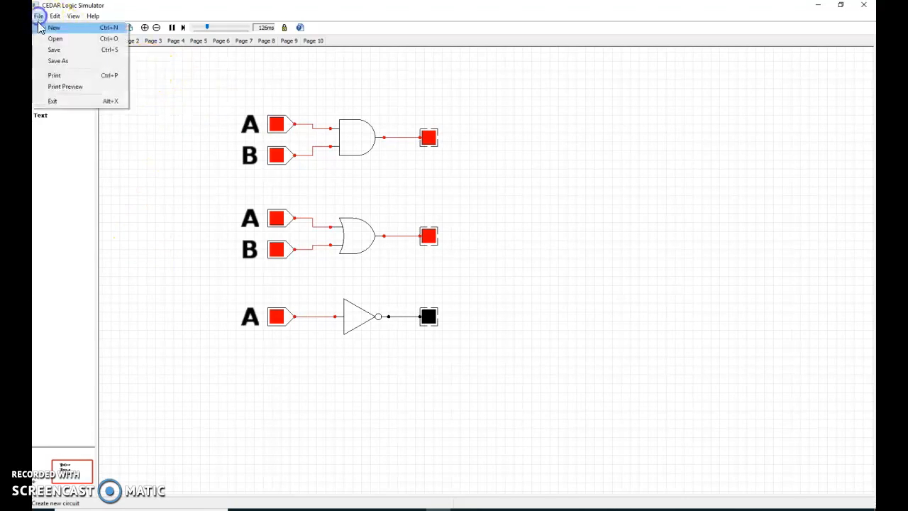